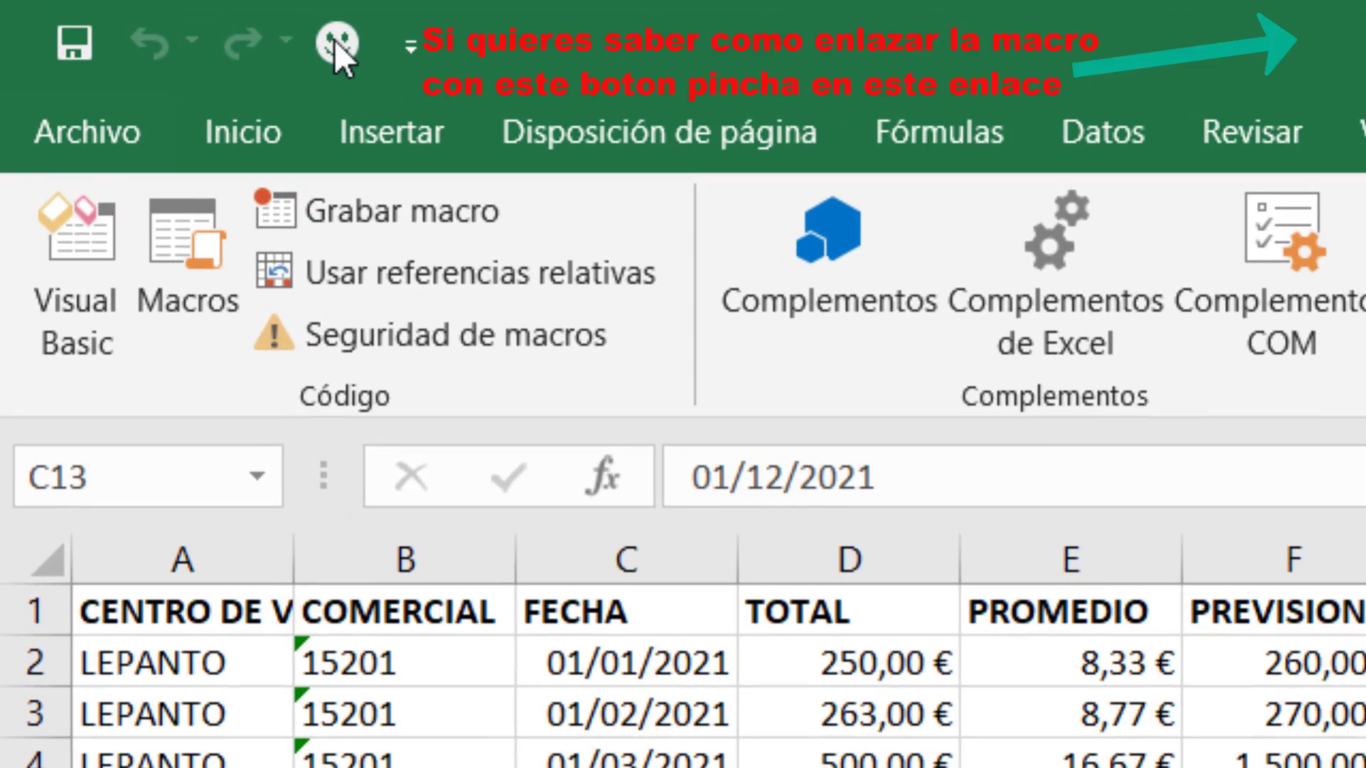
Run the macro that splits the sales data by sales centre and preview the generated LEPANTO, CORINTO, CCIALTERRAZAS and COSTELOS workbooks
left_click(335, 39)
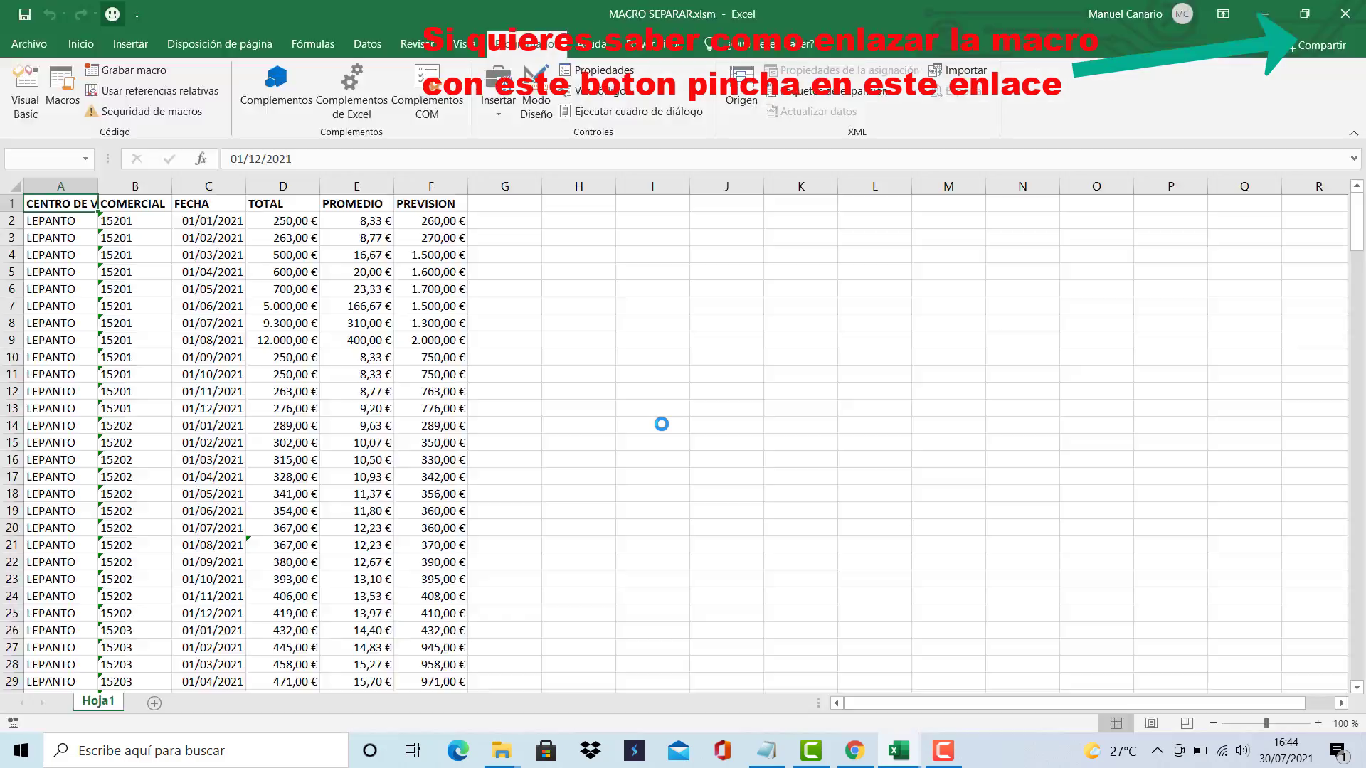
mouse_move(911, 759)
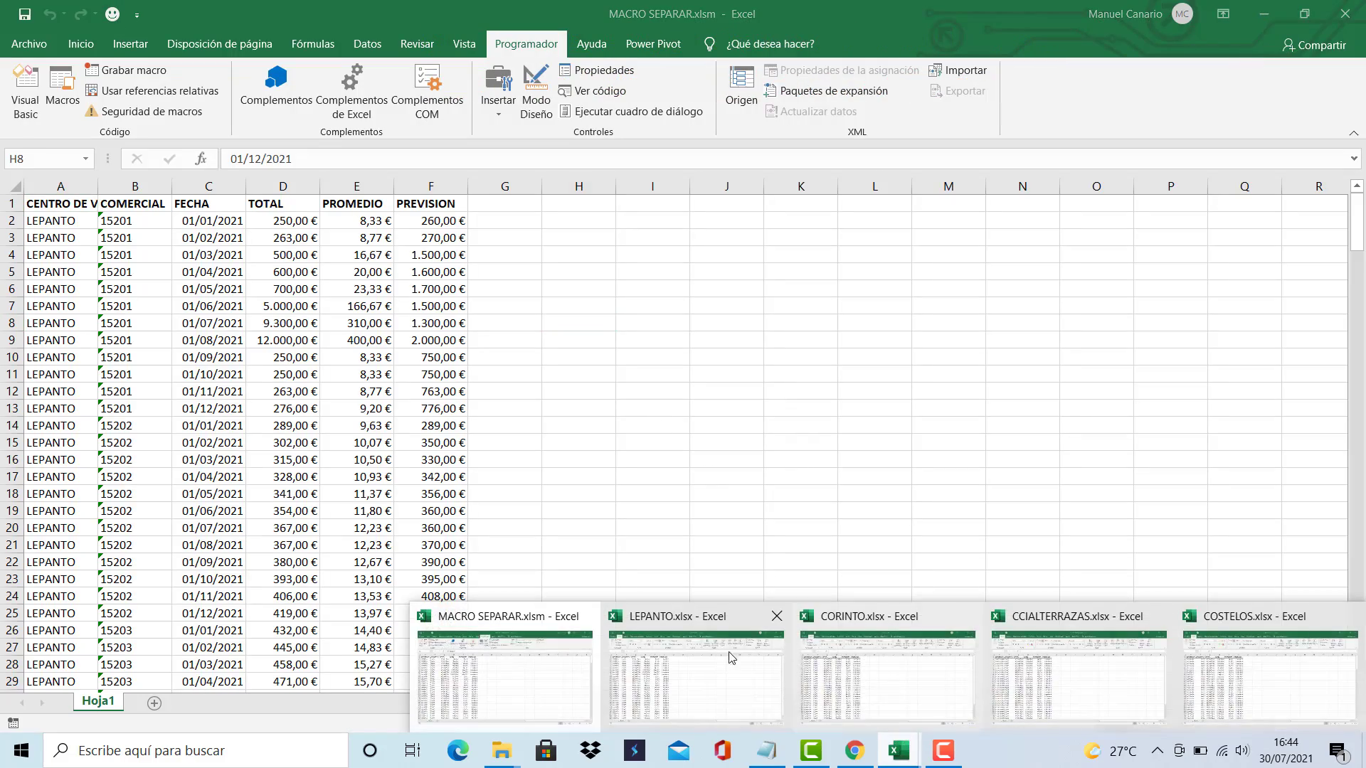
mouse_move(715, 660)
mouse_move(887, 658)
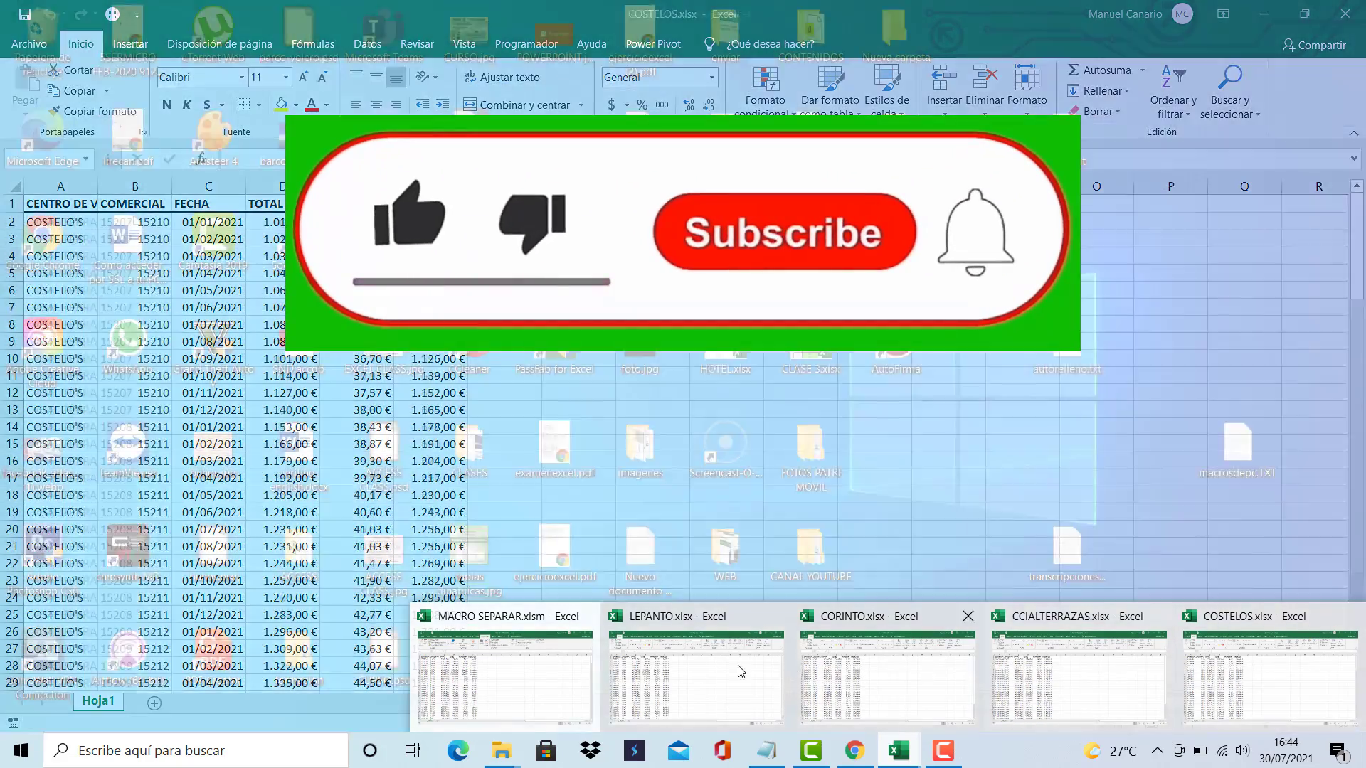
Look through the source sales data in the MACRO SEPARAR workbook from the first to the last rows
left_click(502, 665)
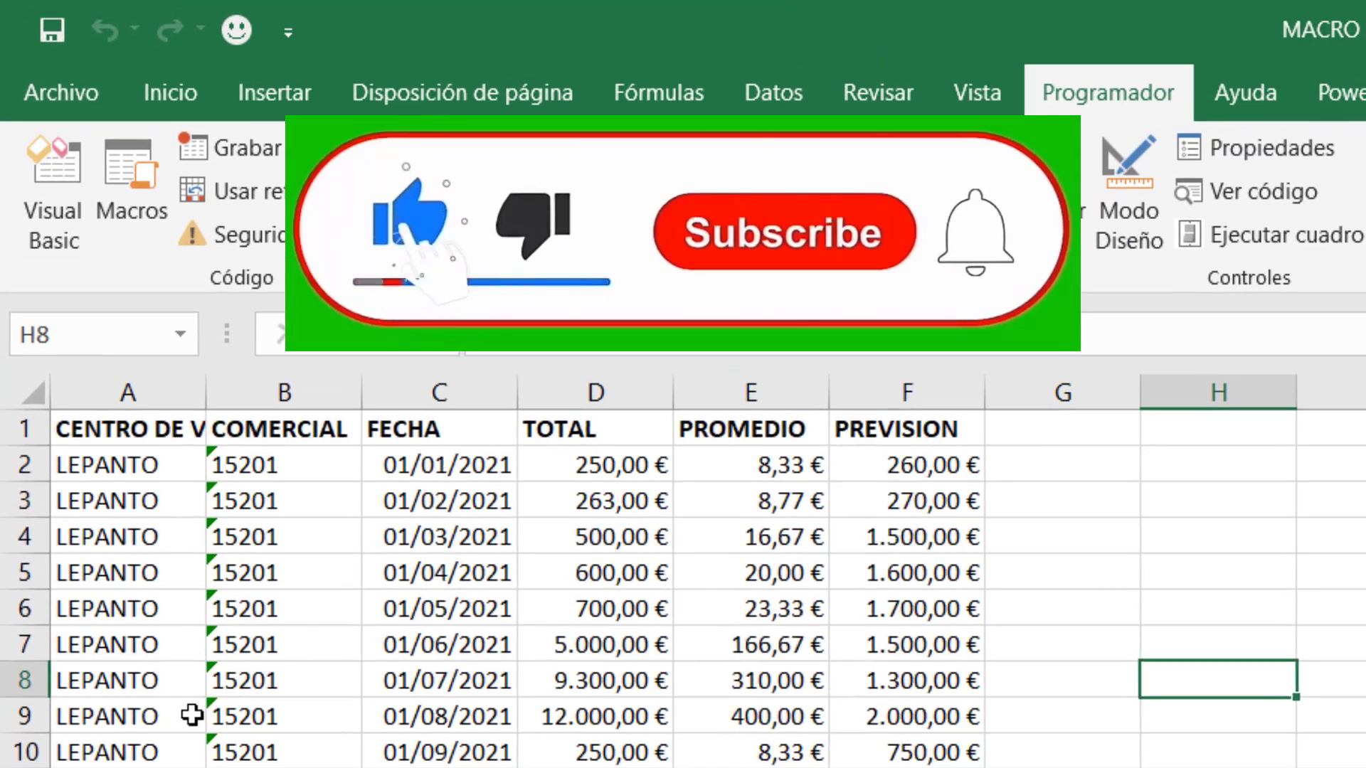
scroll(91, 342, "down", 13)
scroll(189, 724, "down", 20)
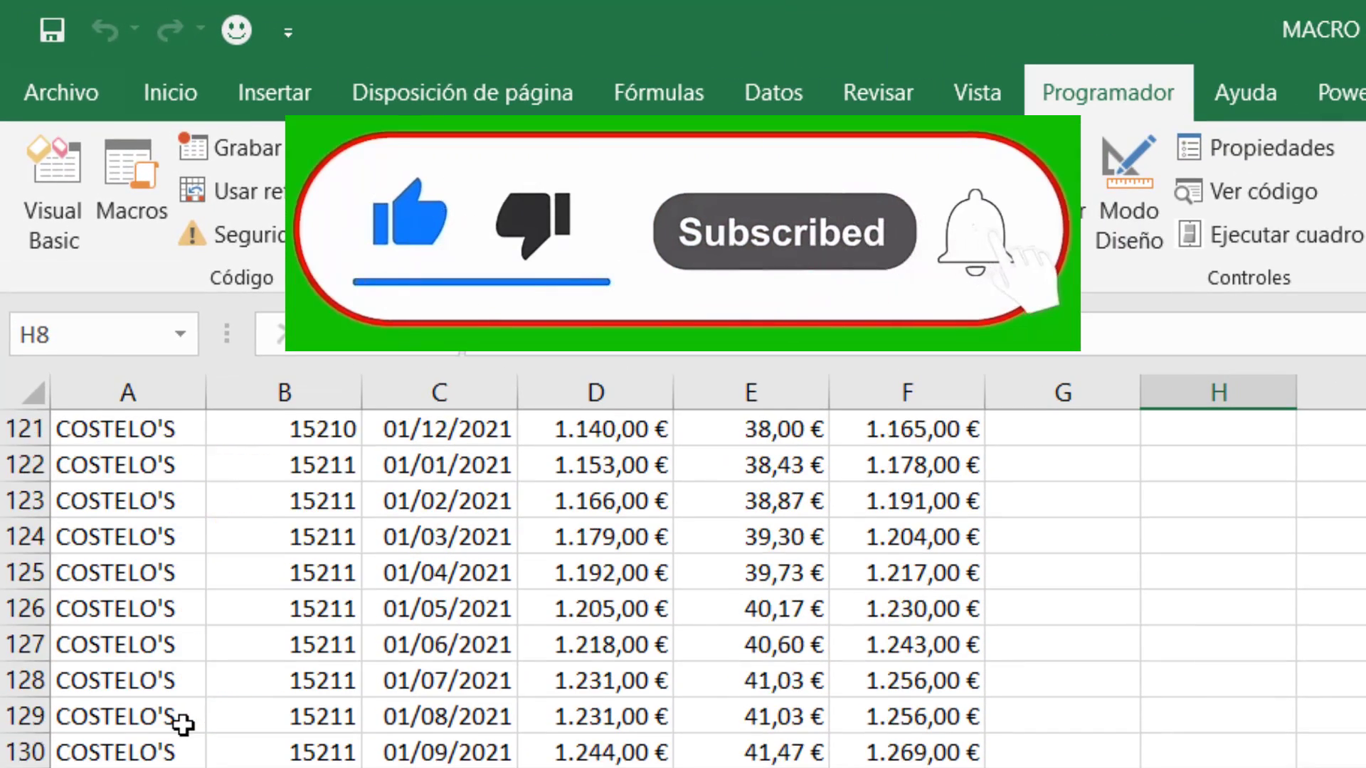
scroll(185, 724, "up", 15)
scroll(184, 723, "up", 20)
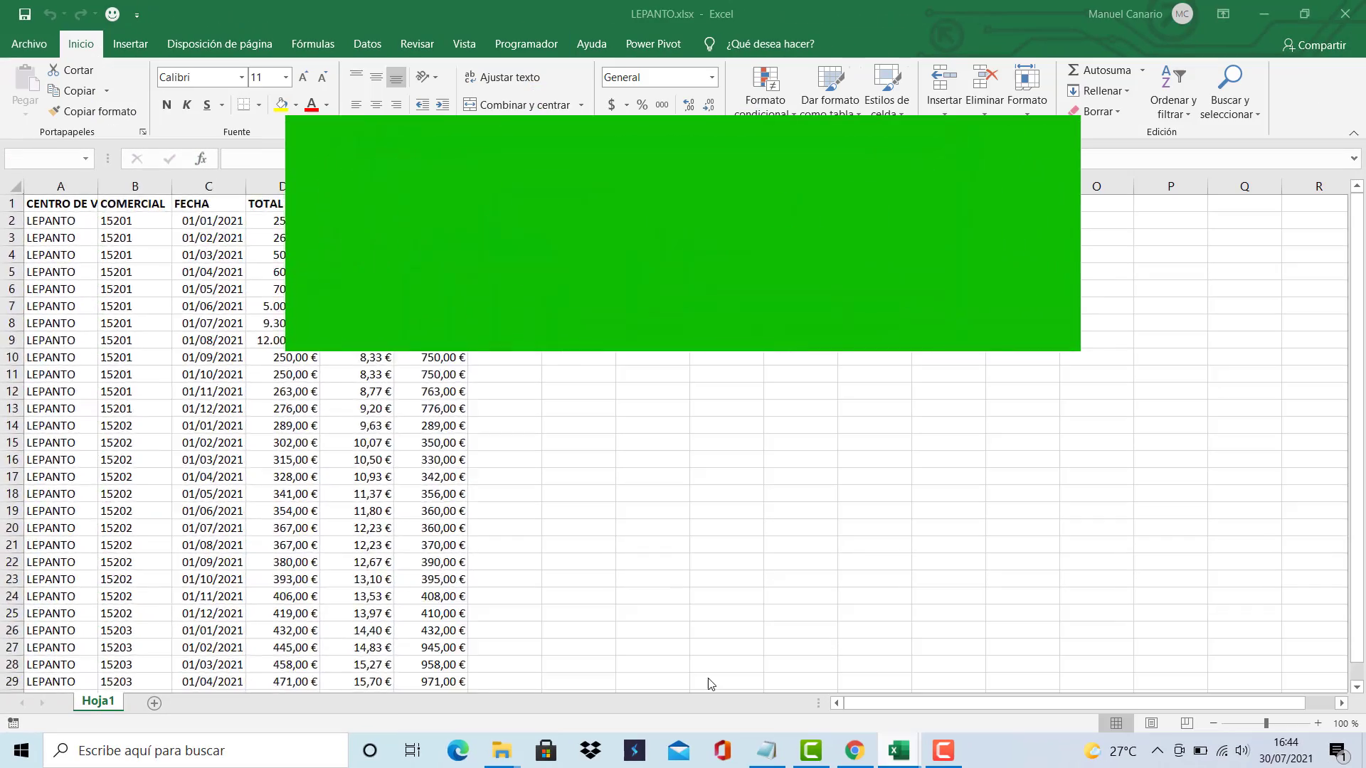
Inspect the full data range in the generated LEPANTO workbook and switch to the CORINTO workbook
key("ctrl+a")
scroll(447, 481, "down", 3)
scroll(448, 480, "up", 3)
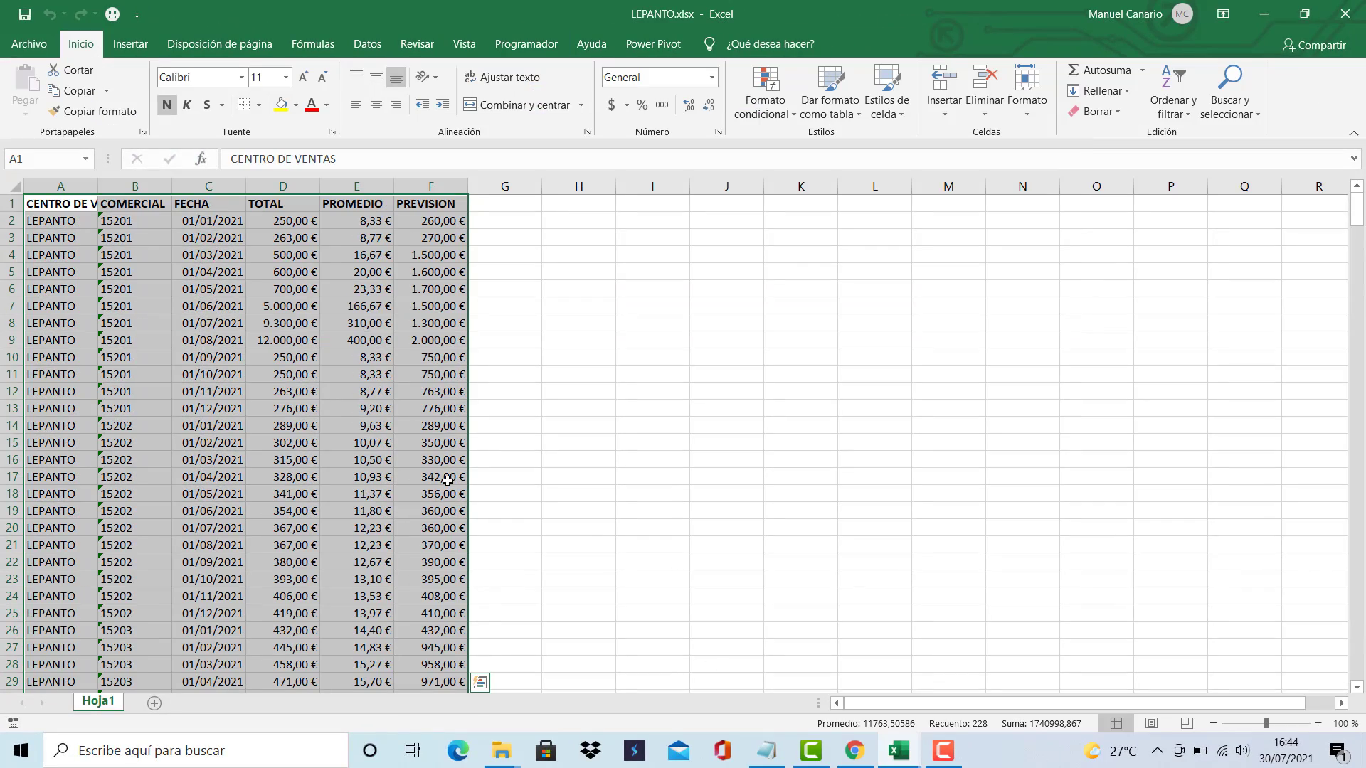
left_click(913, 750)
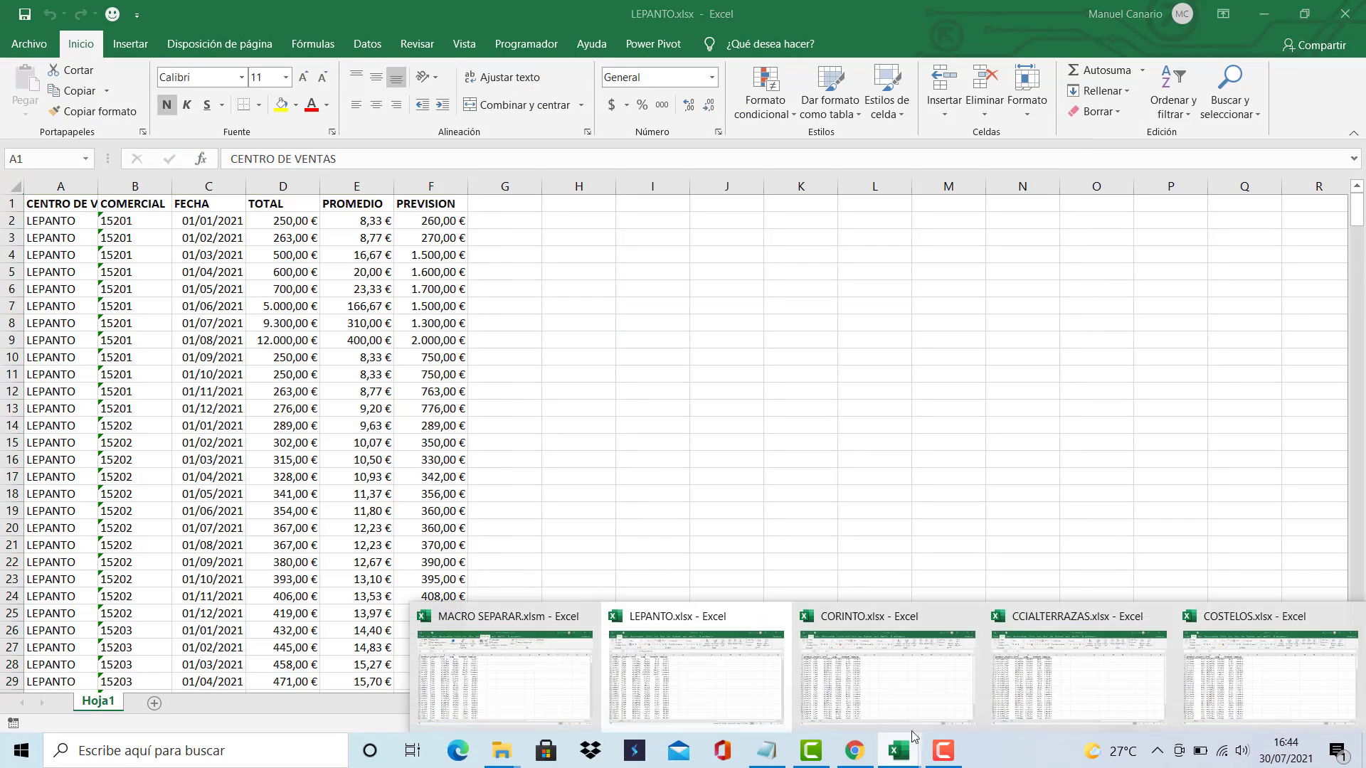
left_click(887, 681)
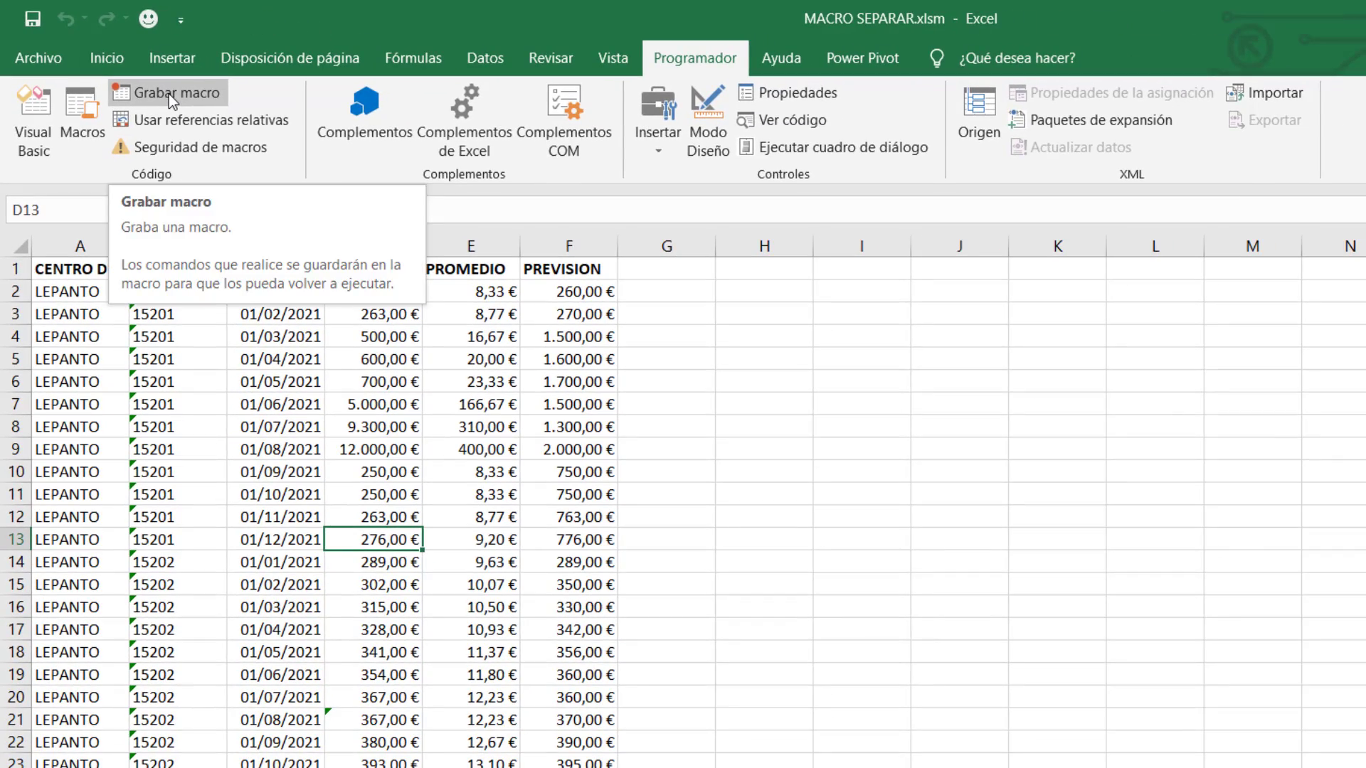
Start recording a macro named SEPARAR2 in the MACRO SEPARAR workbook, stored in Este libro
left_click(168, 94)
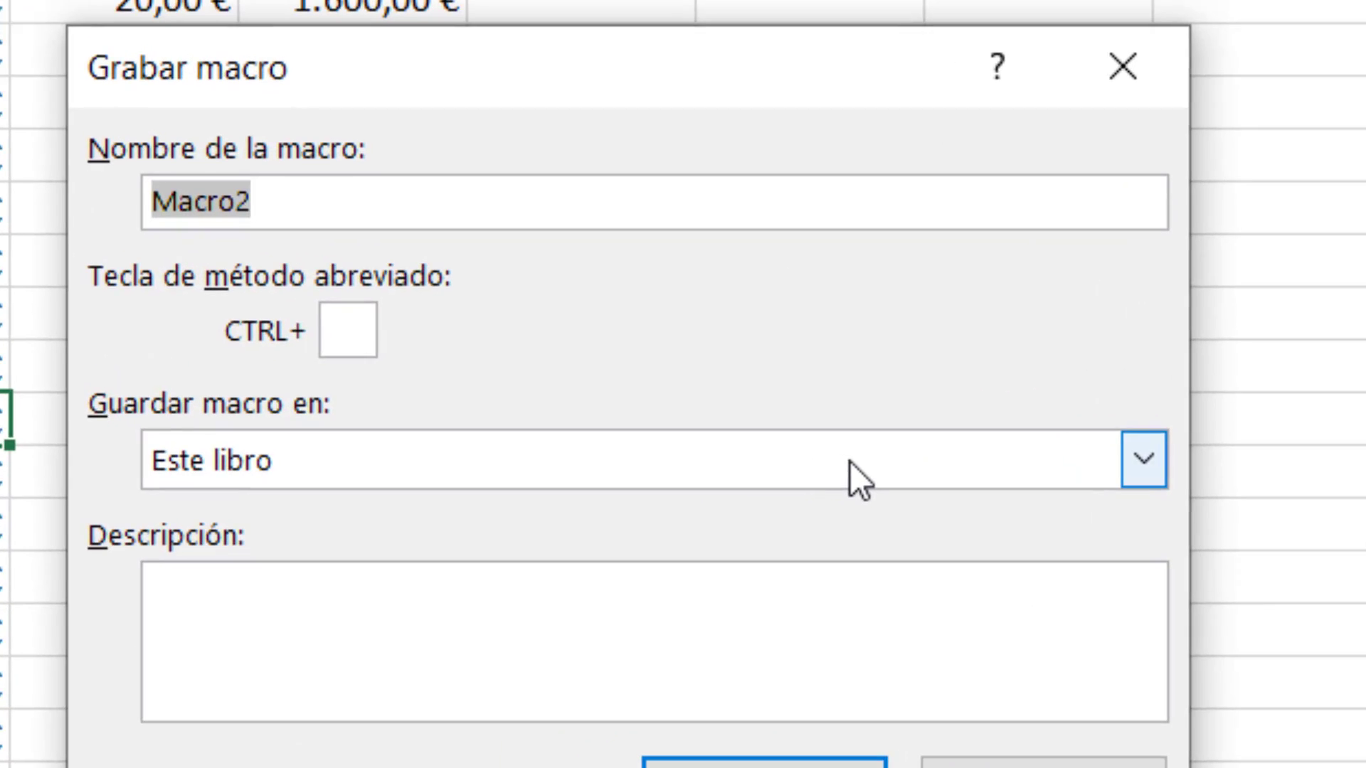
type("SEPARAR")
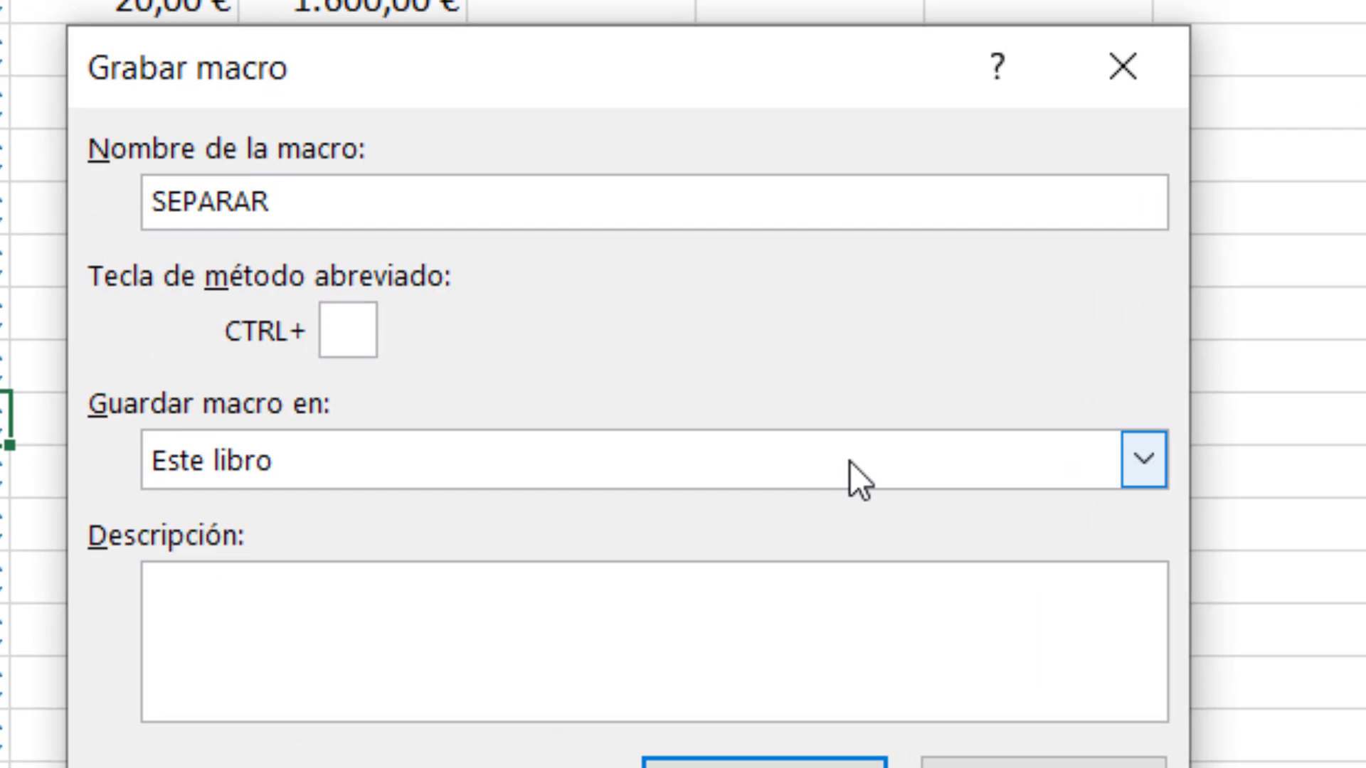
type("2")
double_click(849, 461)
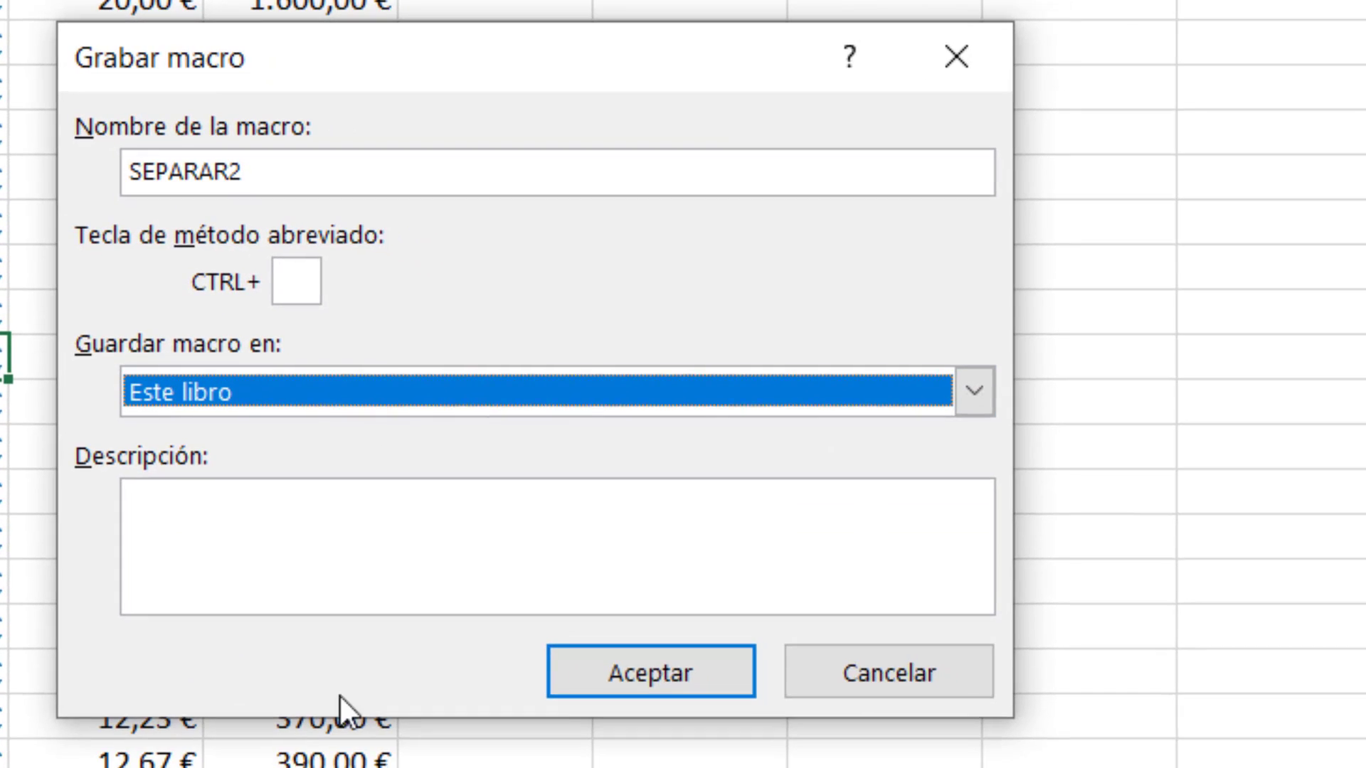
left_click(679, 660)
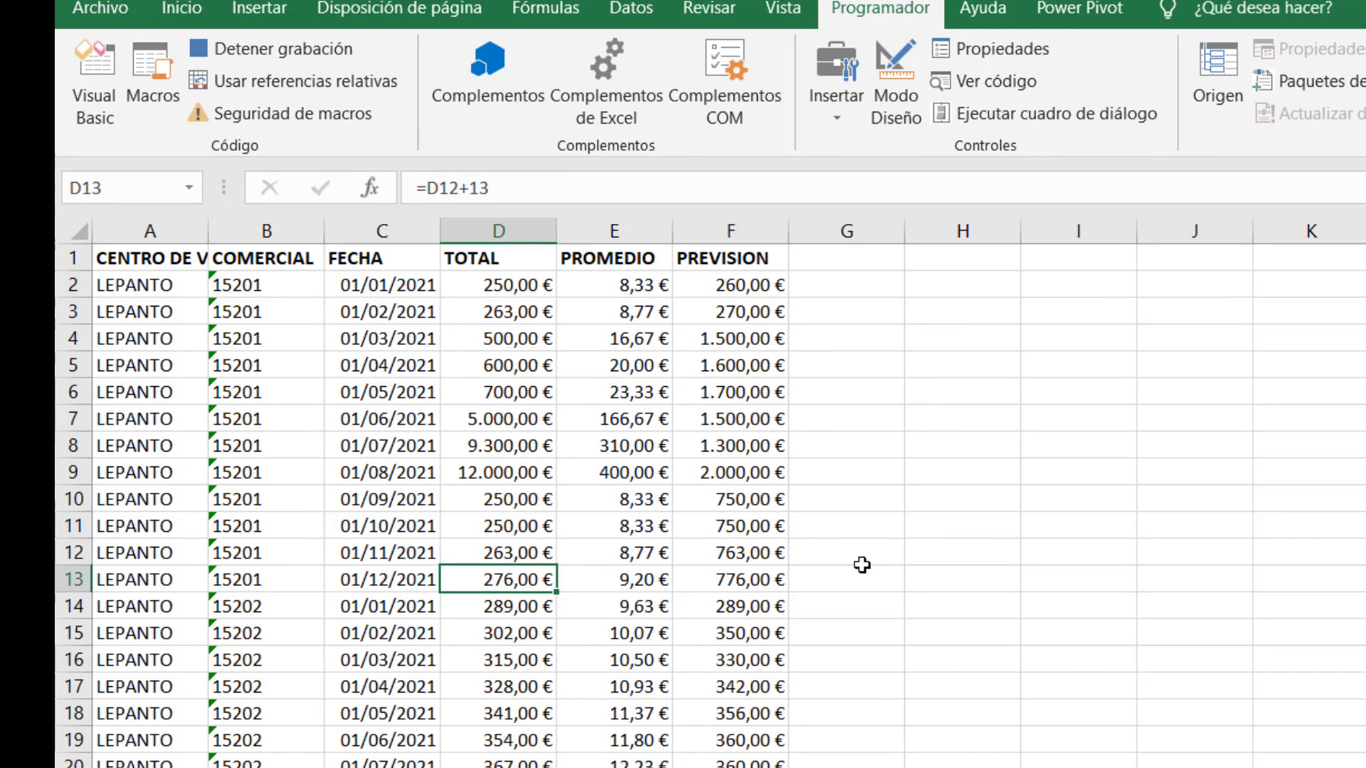
Copy the CENTRO DE VENTAS header from A1 into cells I1, J1, K1 and L1
left_click(141, 253)
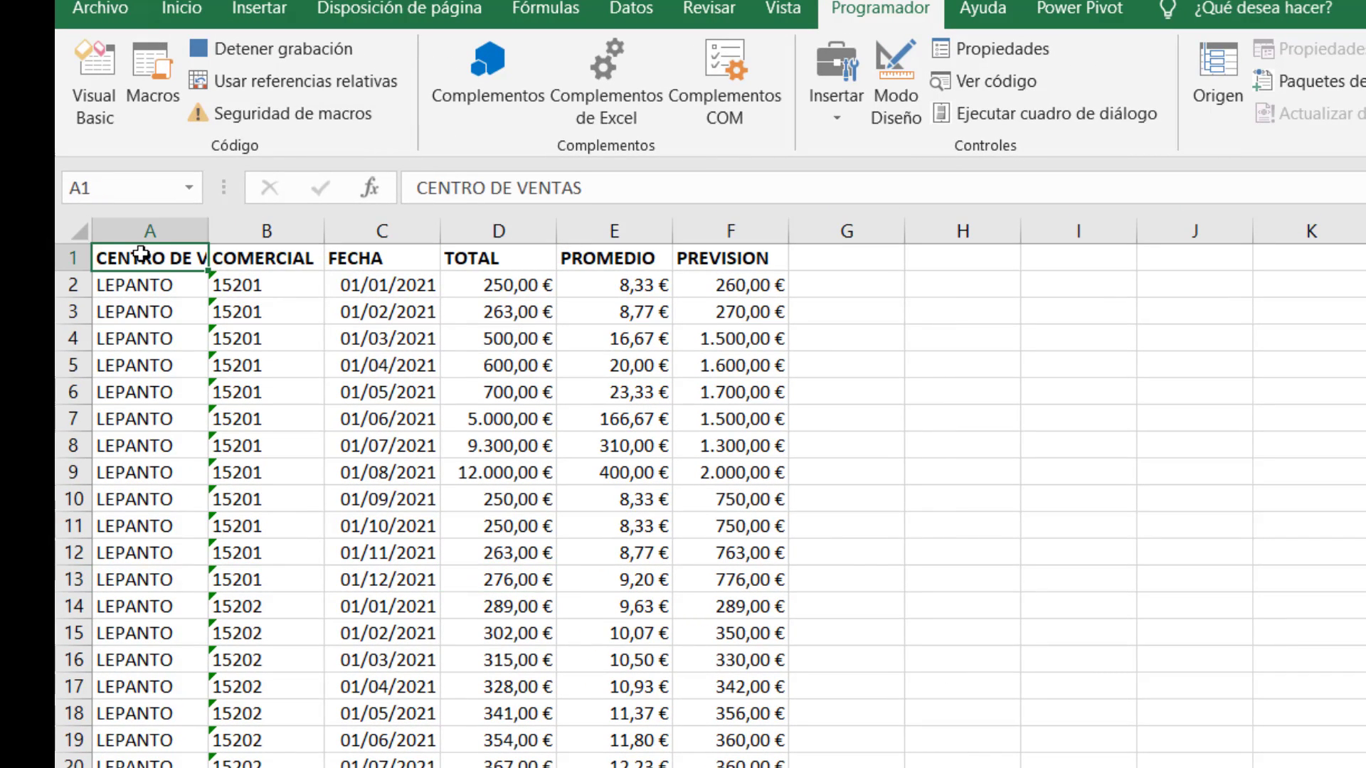
right_click(158, 255)
left_click(189, 309)
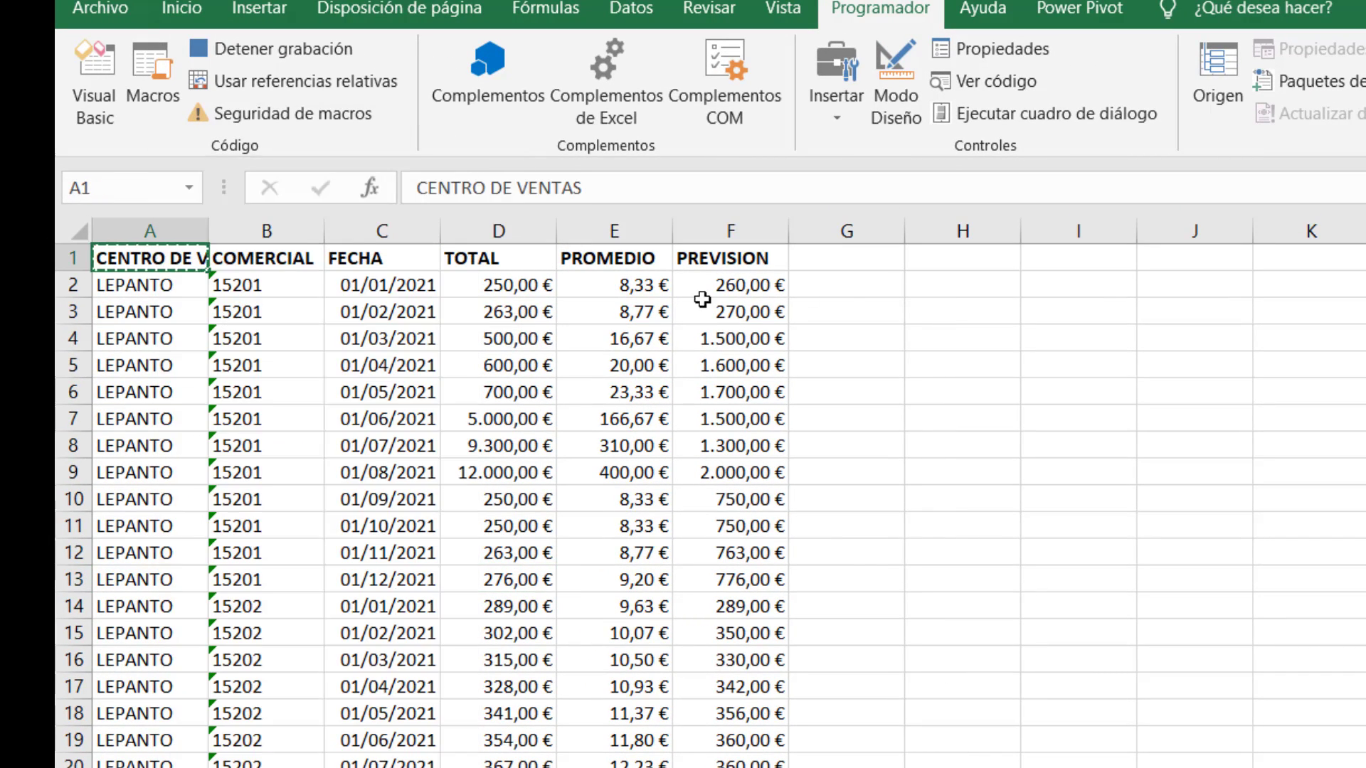
left_click(1068, 259)
right_click(1069, 259)
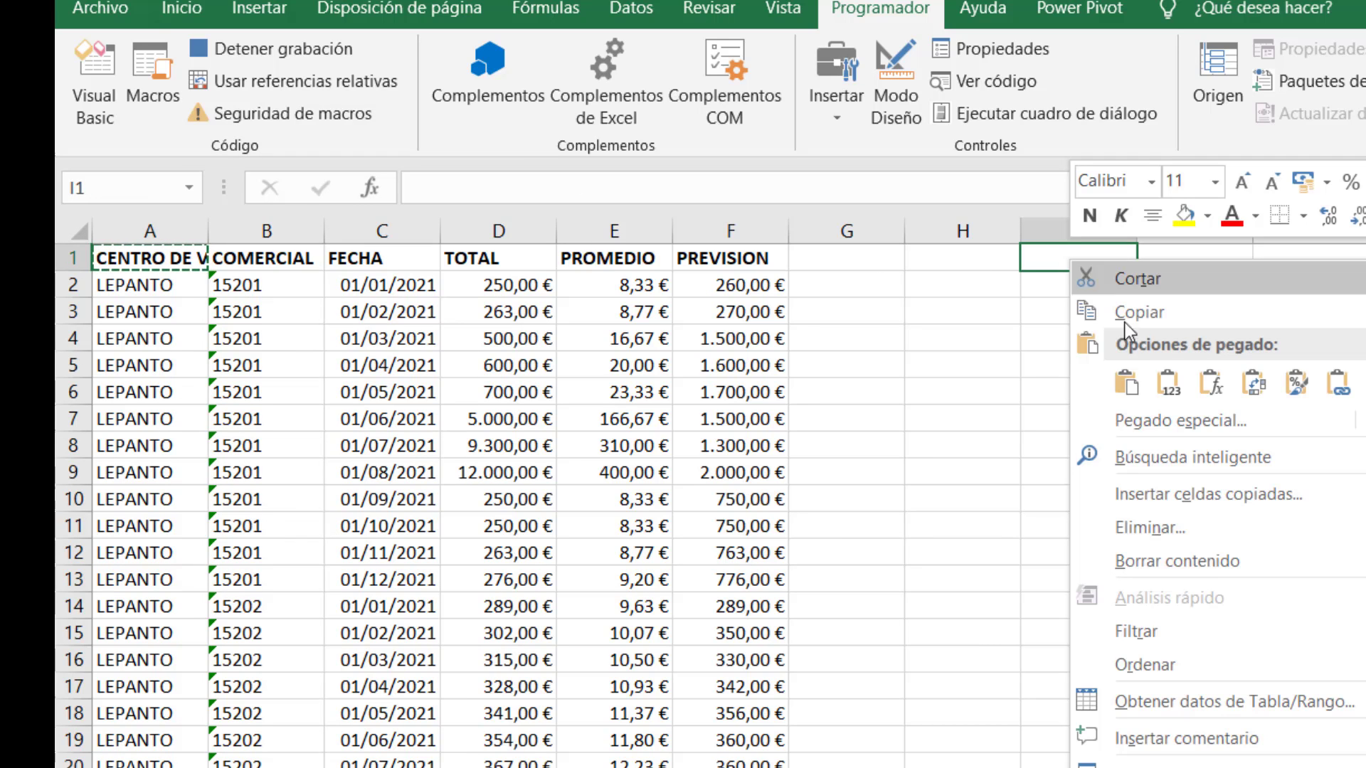
left_click(1124, 382)
right_click(1202, 257)
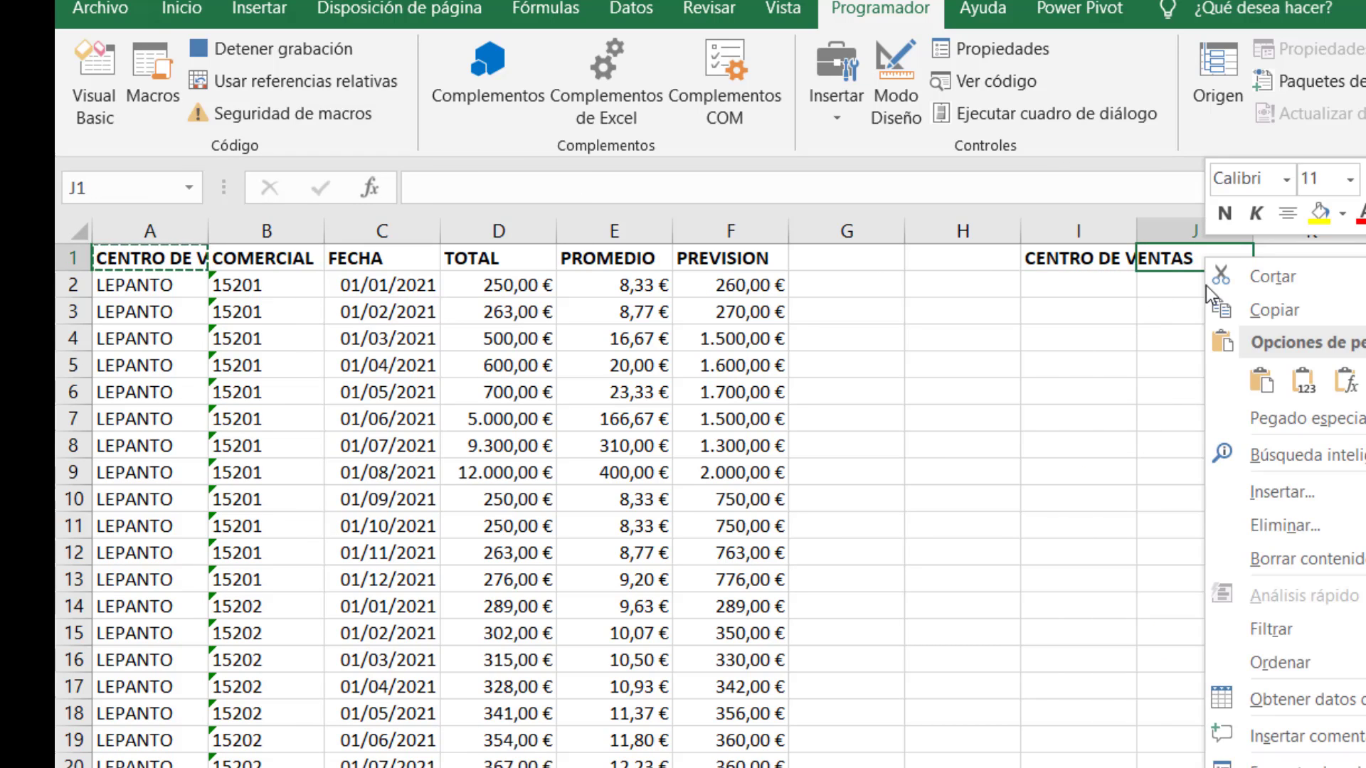
left_click(1248, 381)
right_click(1167, 243)
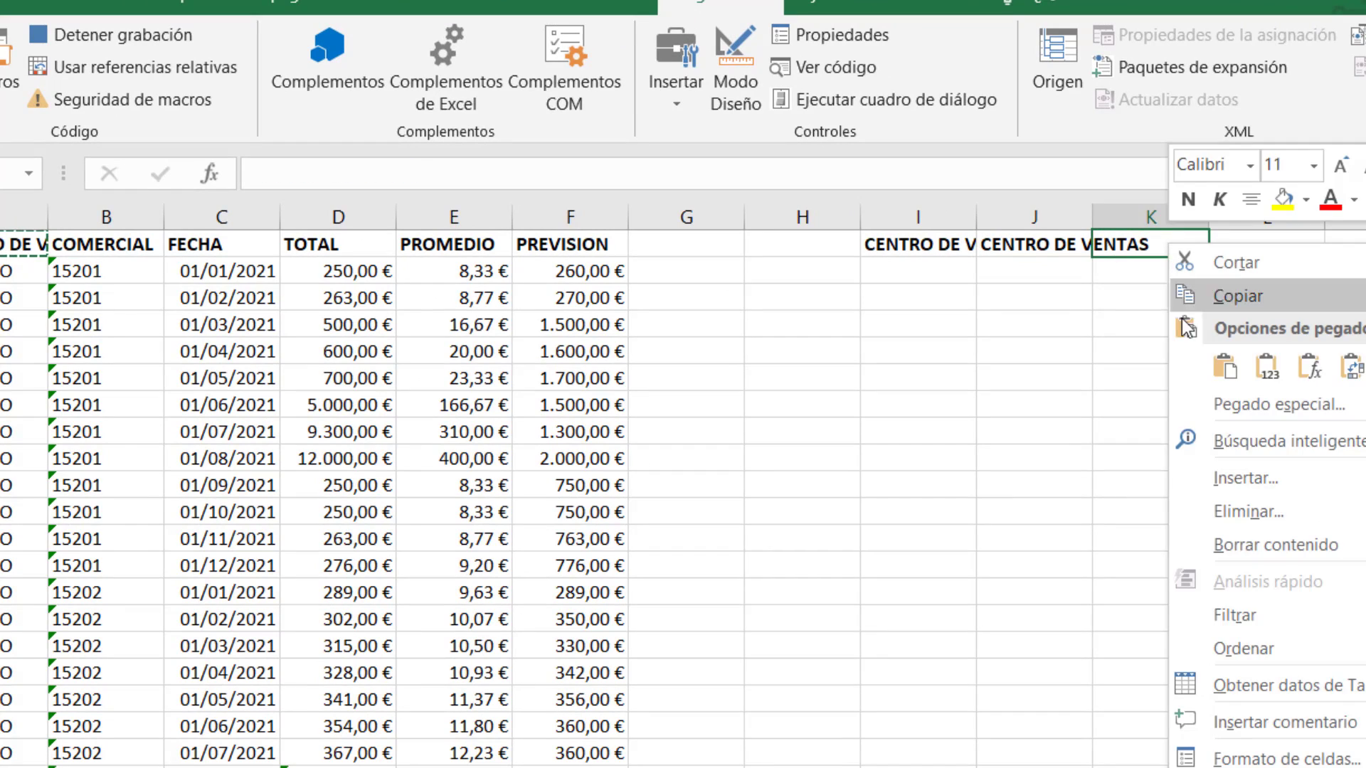
left_click(1212, 363)
left_click(1272, 244)
right_click(1273, 245)
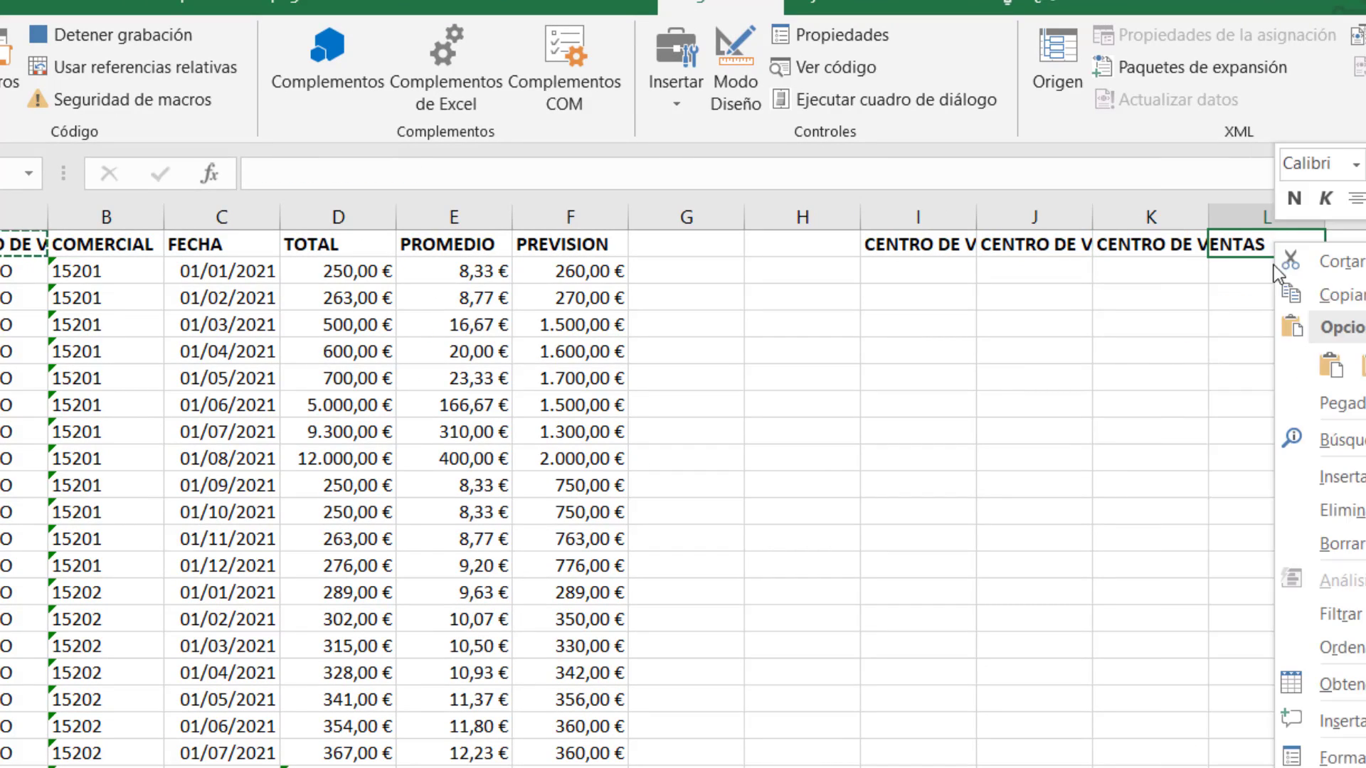
left_click(1329, 364)
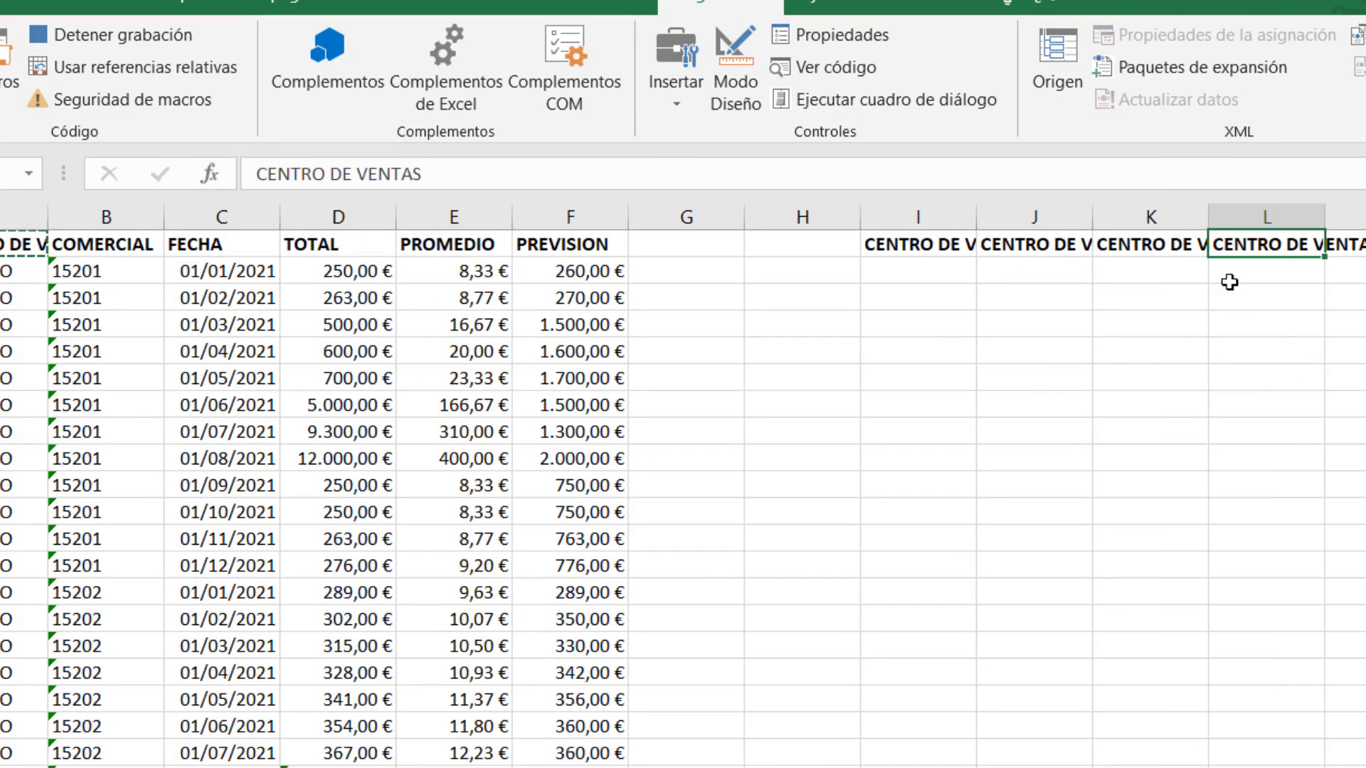
Enter the filter criteria LEPANTO in I2, CORINTOS in J2 and C CIAL TERRAZAS in K2
left_click(941, 271)
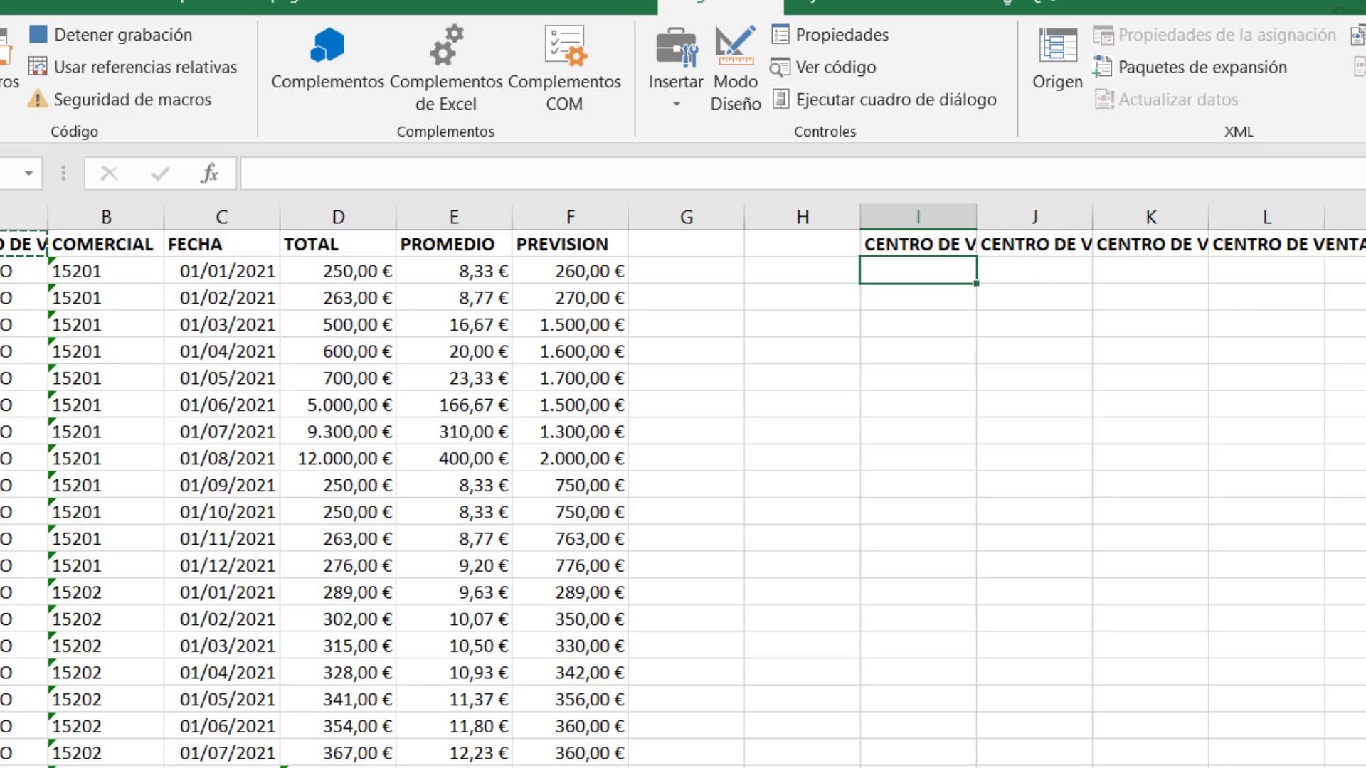
type("L")
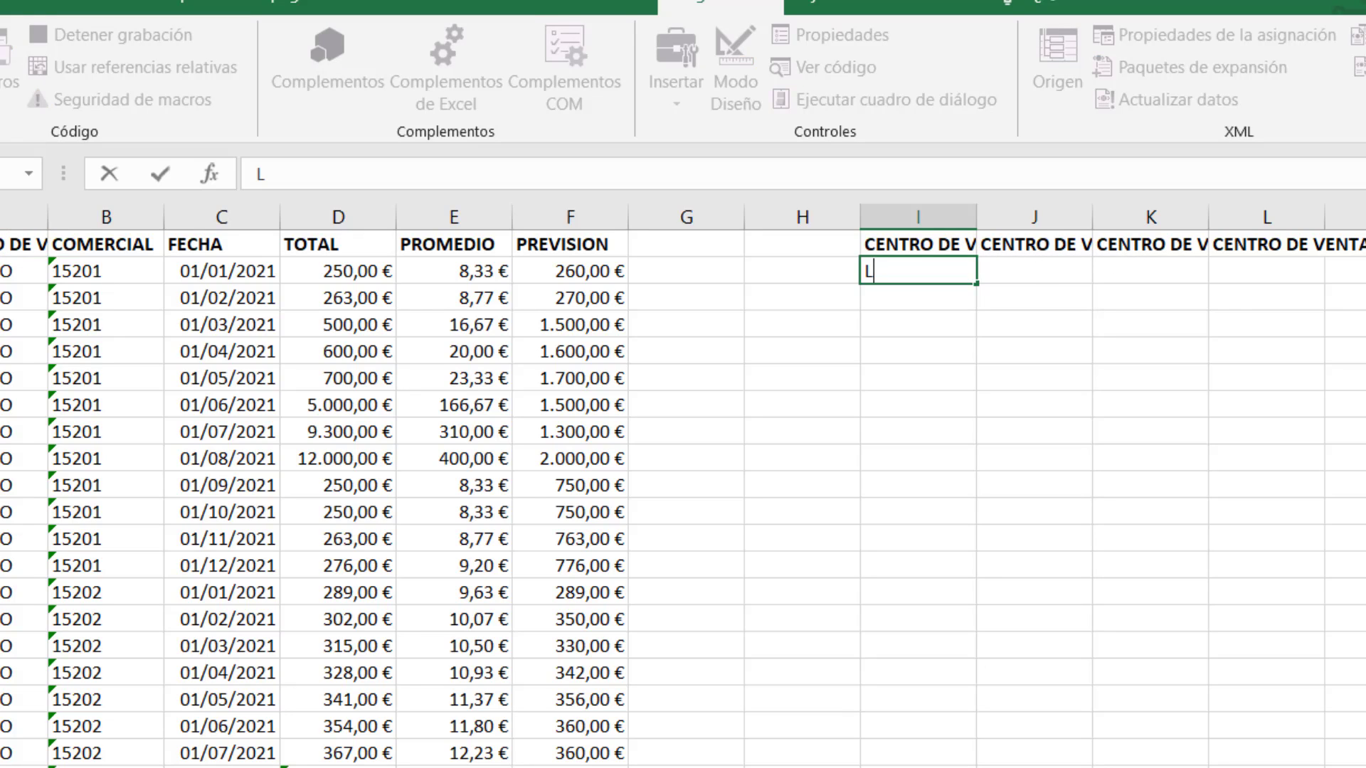
type("EPANTO")
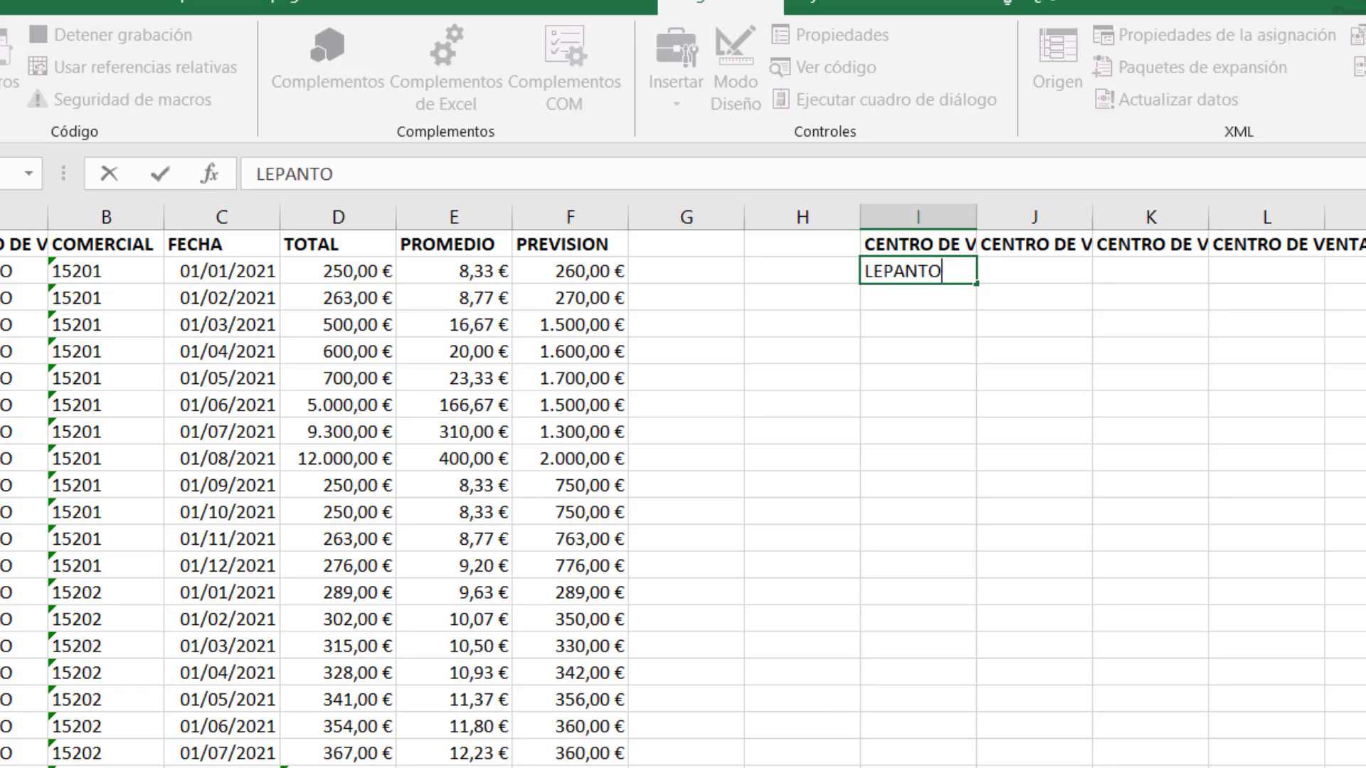
key("Tab")
type("CO")
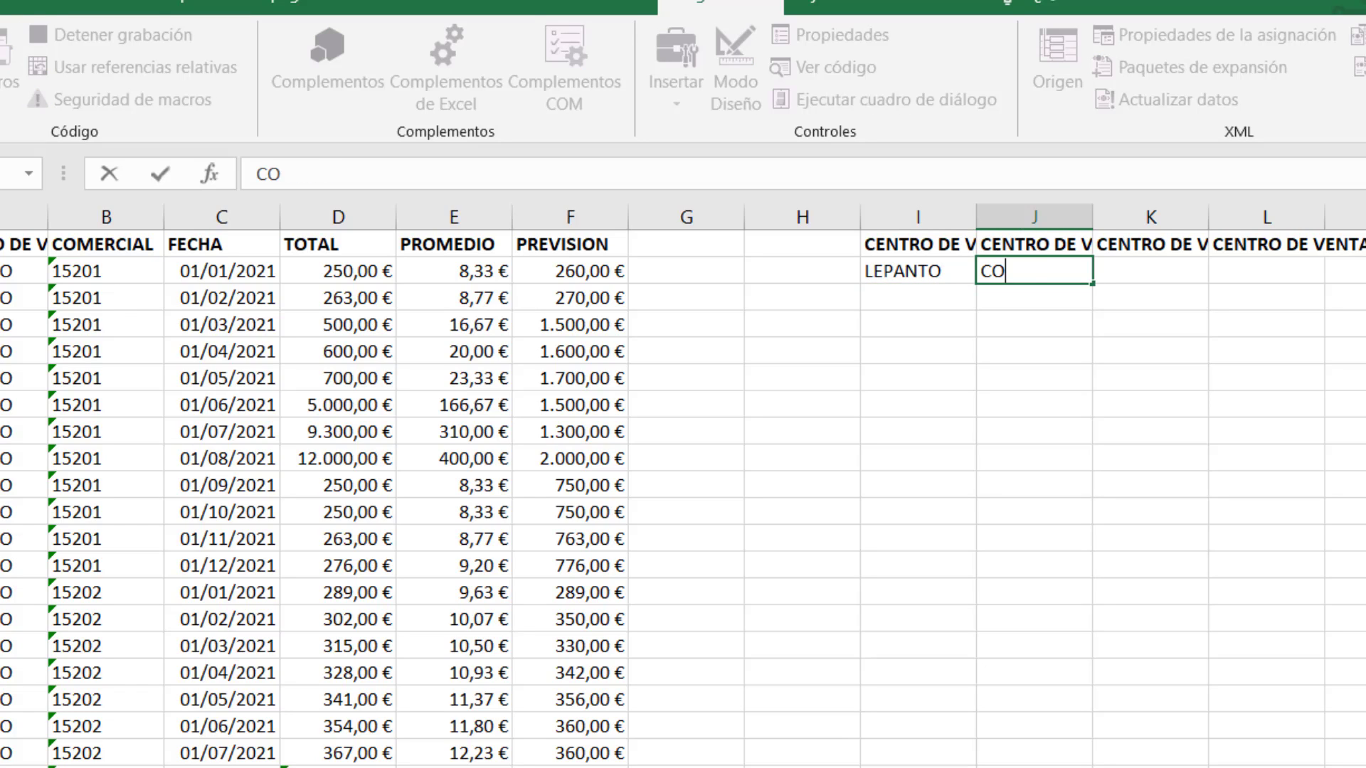
type("RINTOS")
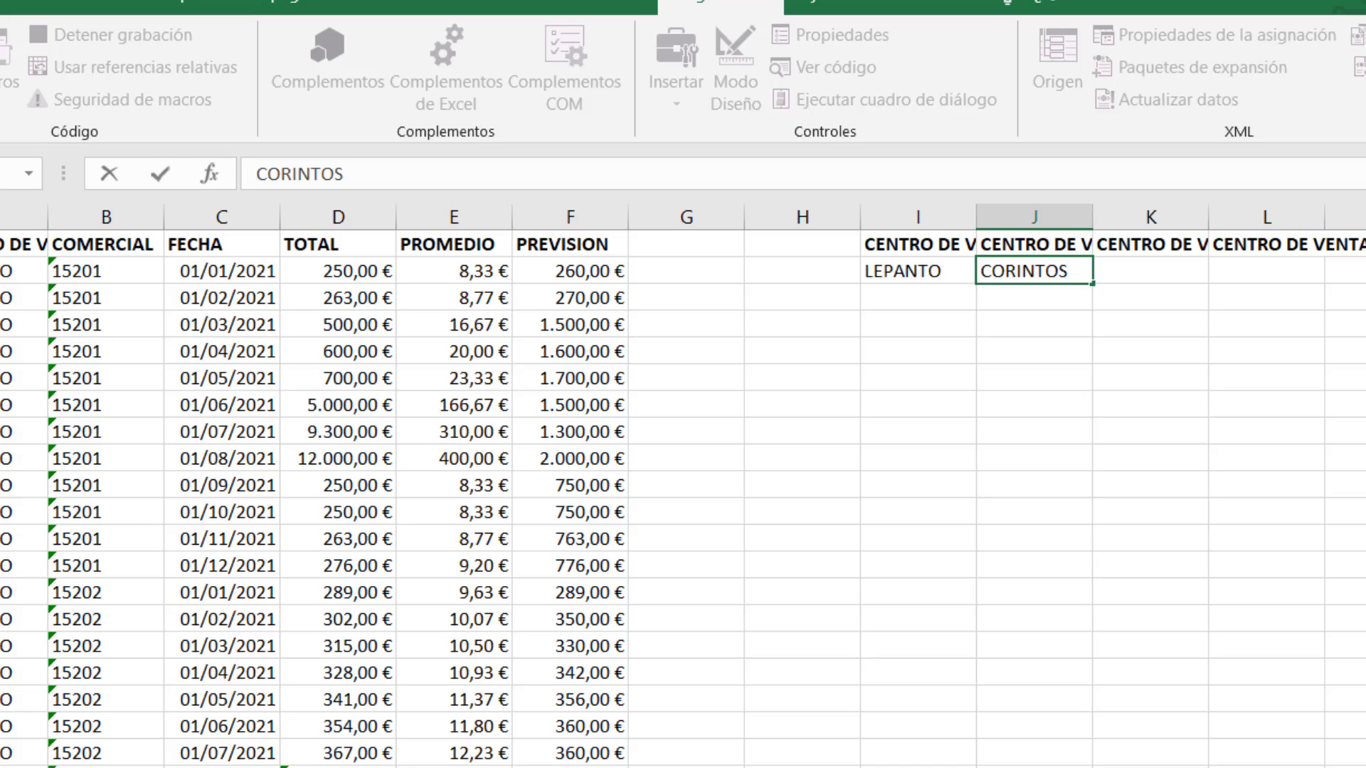
key("Tab")
type("C CI")
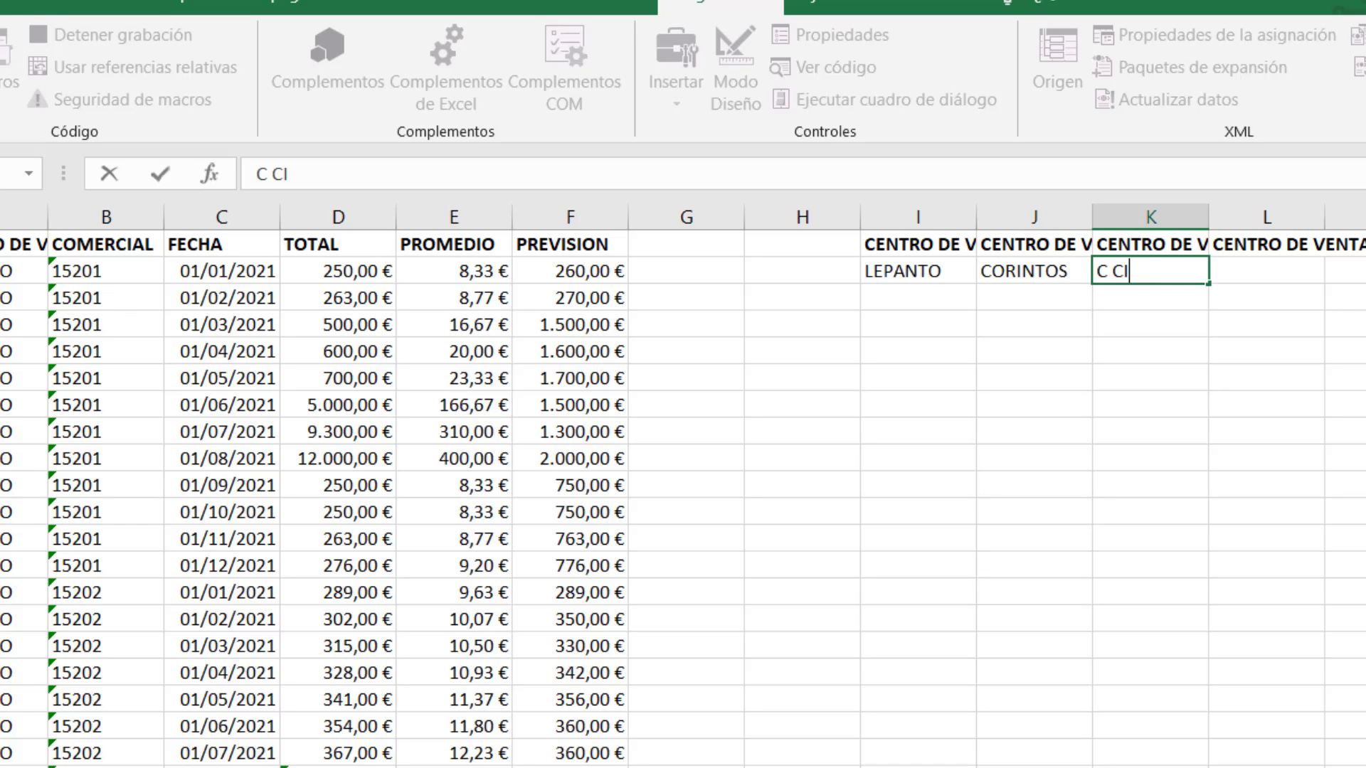
type("AL TERRAZ")
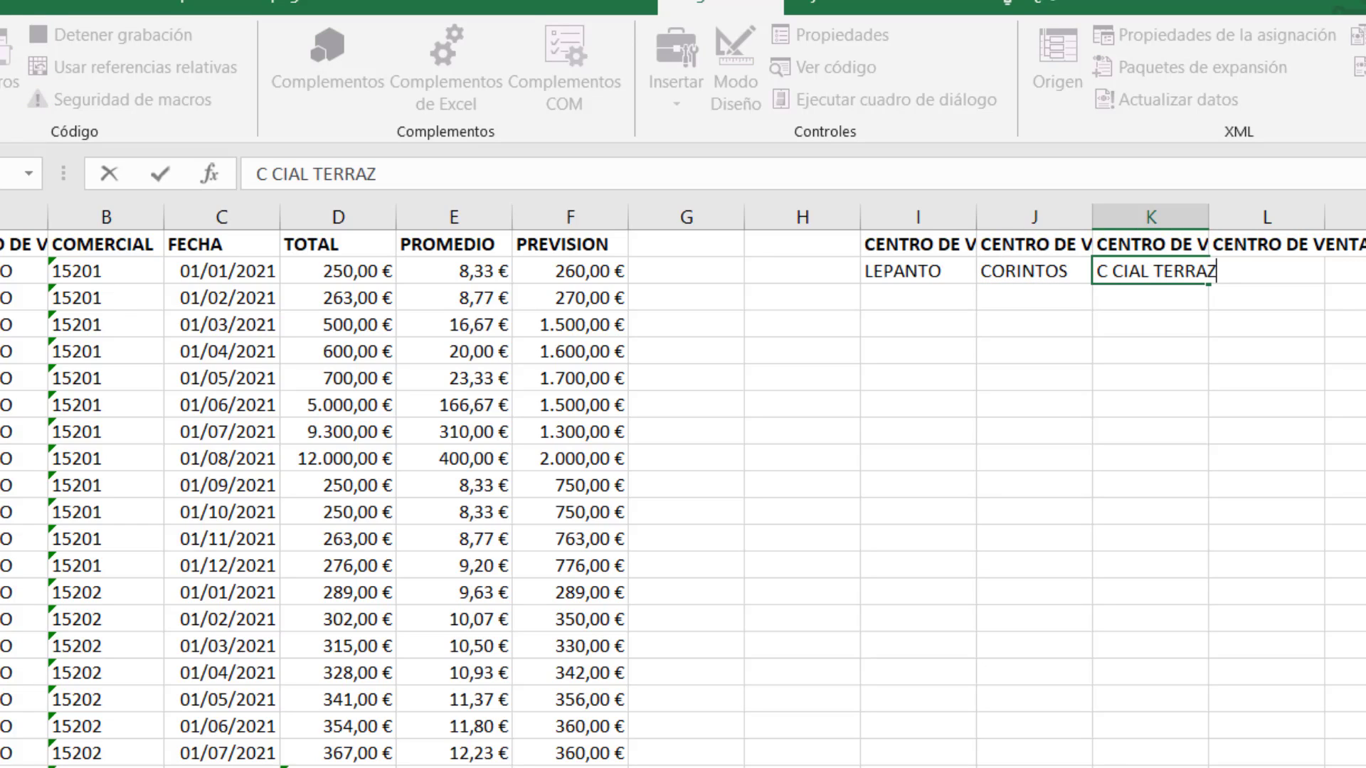
type("AS")
key("Tab")
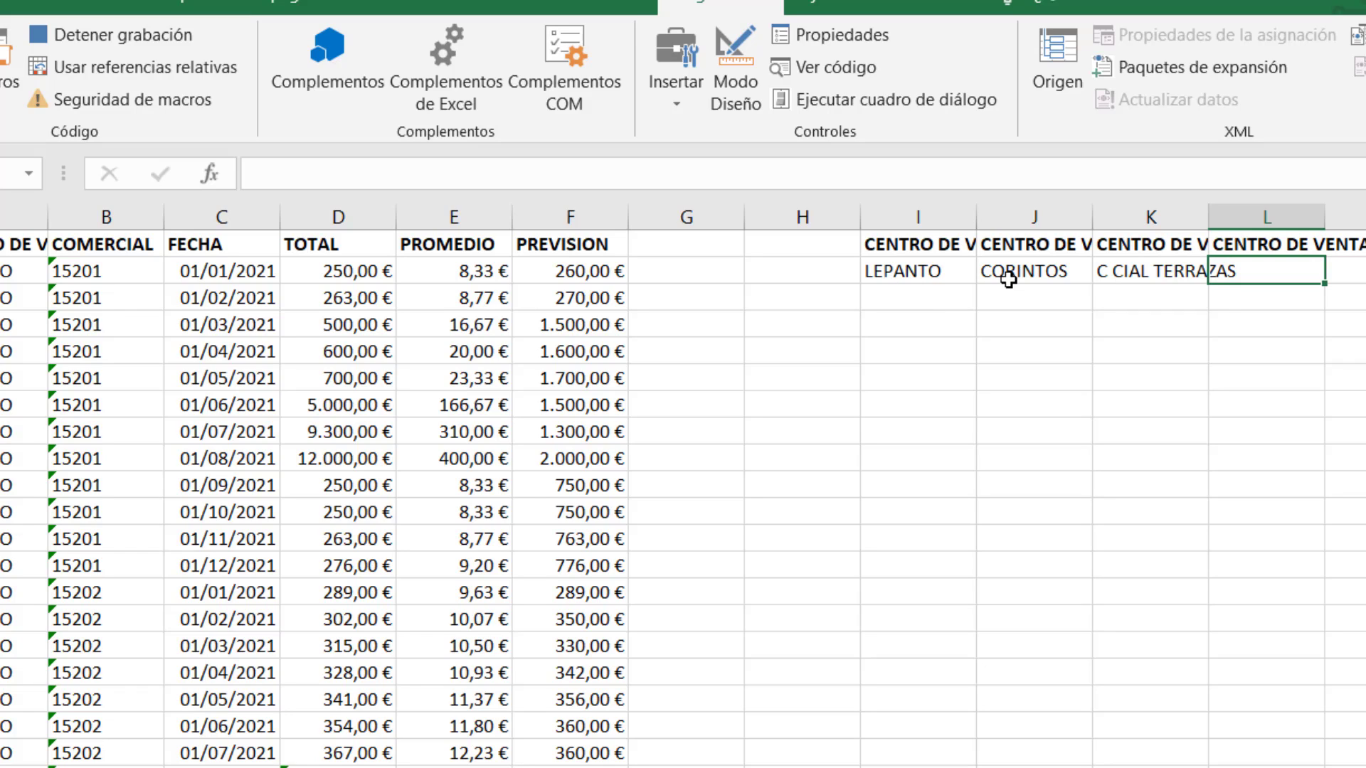
Start an advanced filter on the sales table with the list range Hoja1!$A$1:$F$2088
left_click(275, 496)
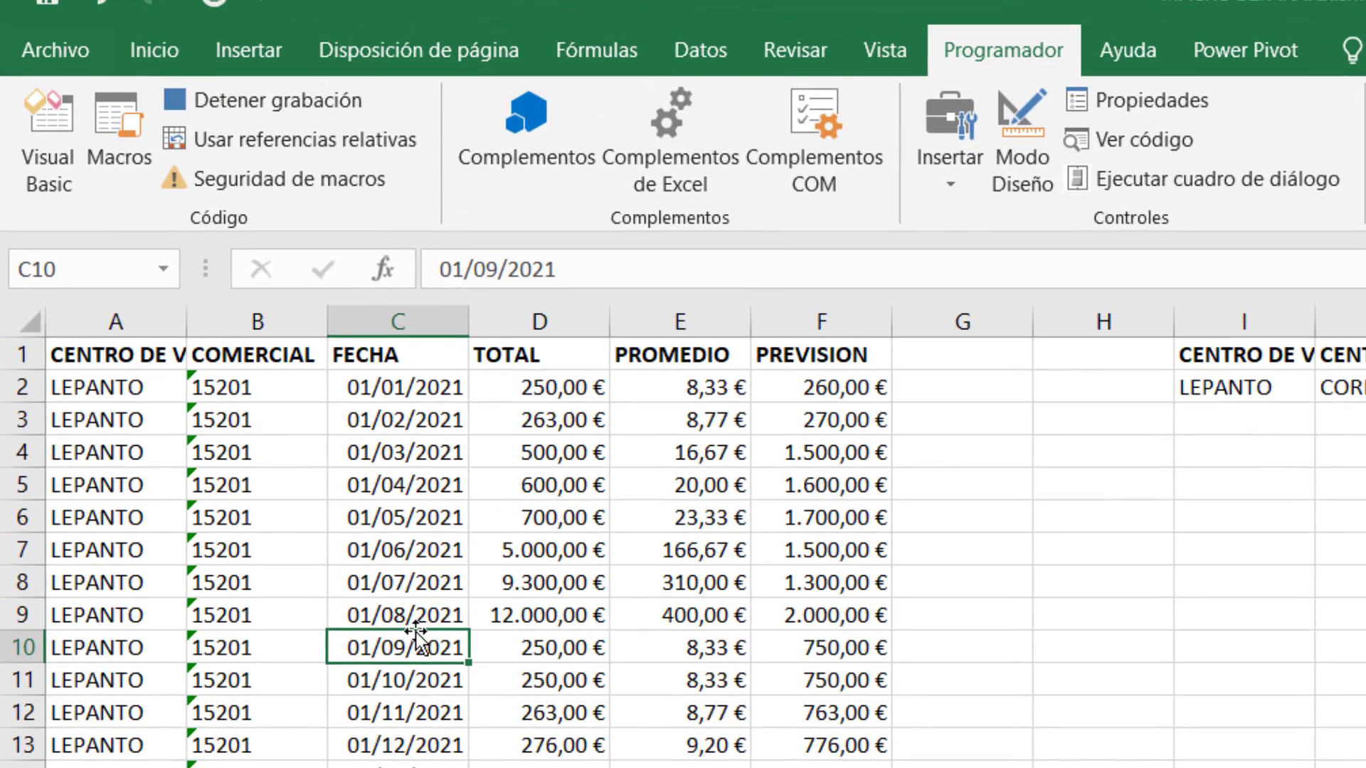
left_click(698, 55)
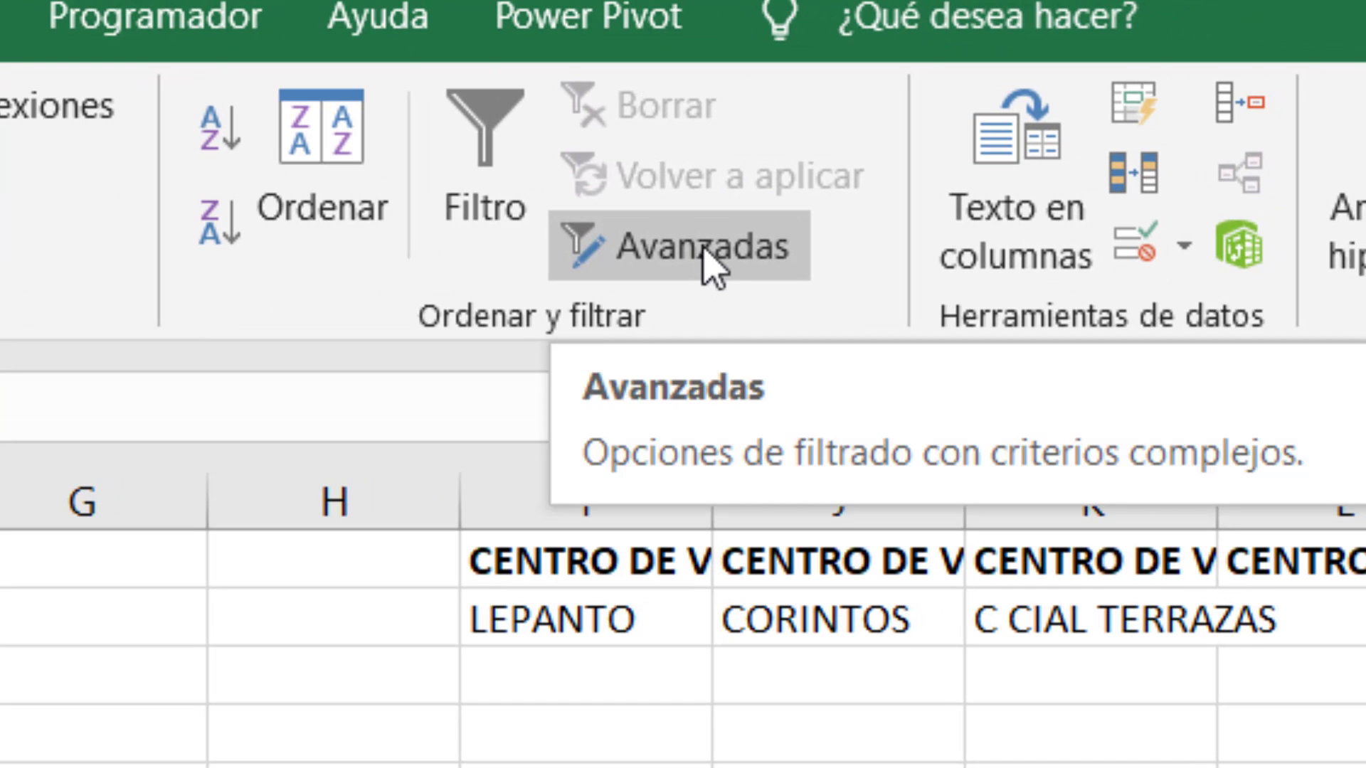
left_click(704, 262)
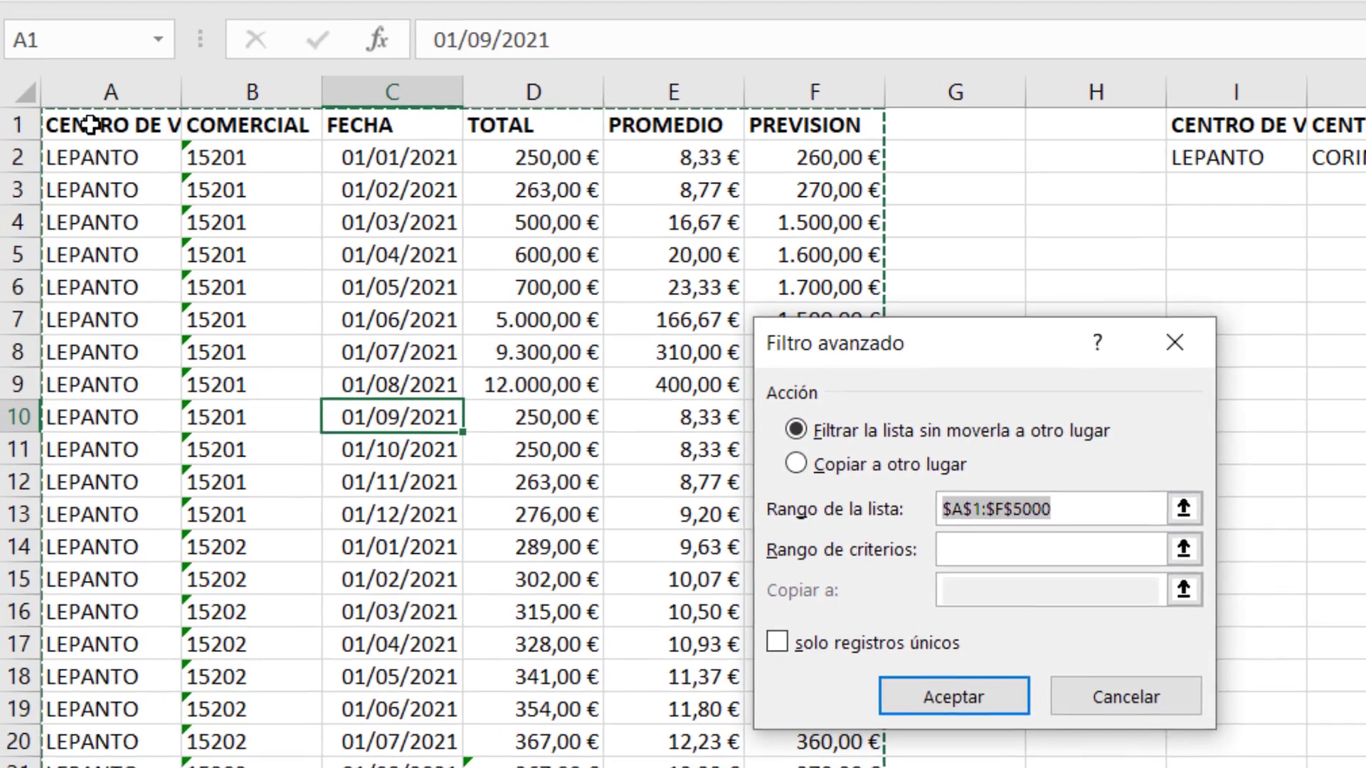
left_click_drag(96, 128, 818, 767)
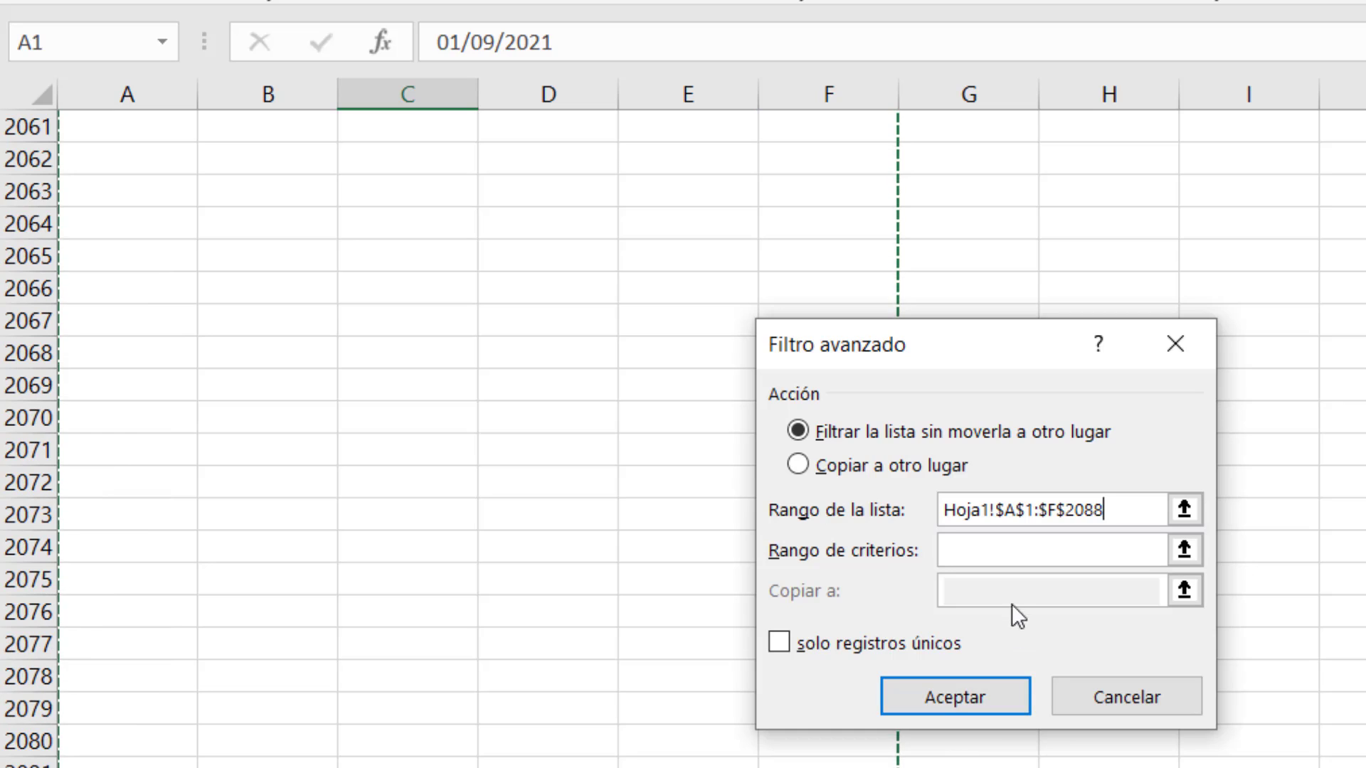
Set the advanced filter's criteria range to Hoja1!$I$1:$I$2, covering the LEPANTO criterion
left_click(986, 540)
left_click(993, 540)
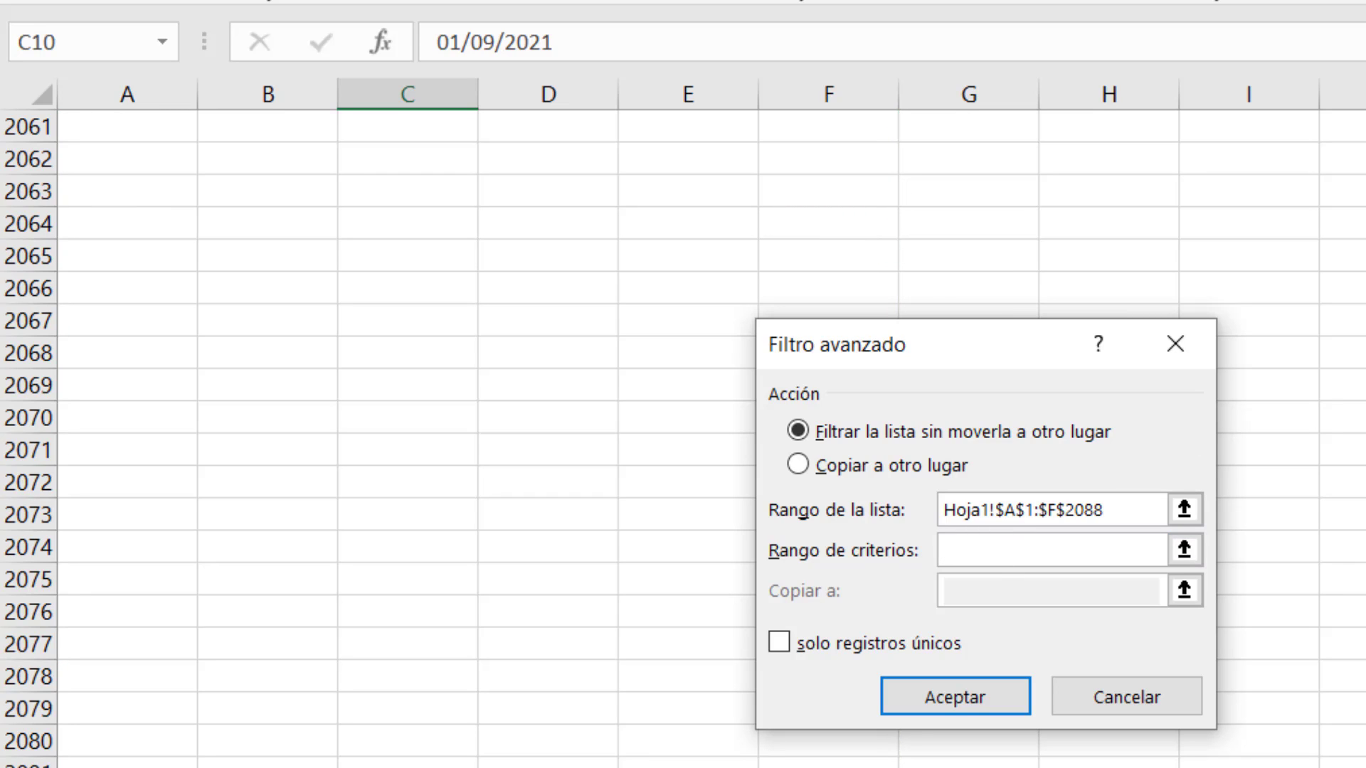
scroll(683, 438, "up", 20)
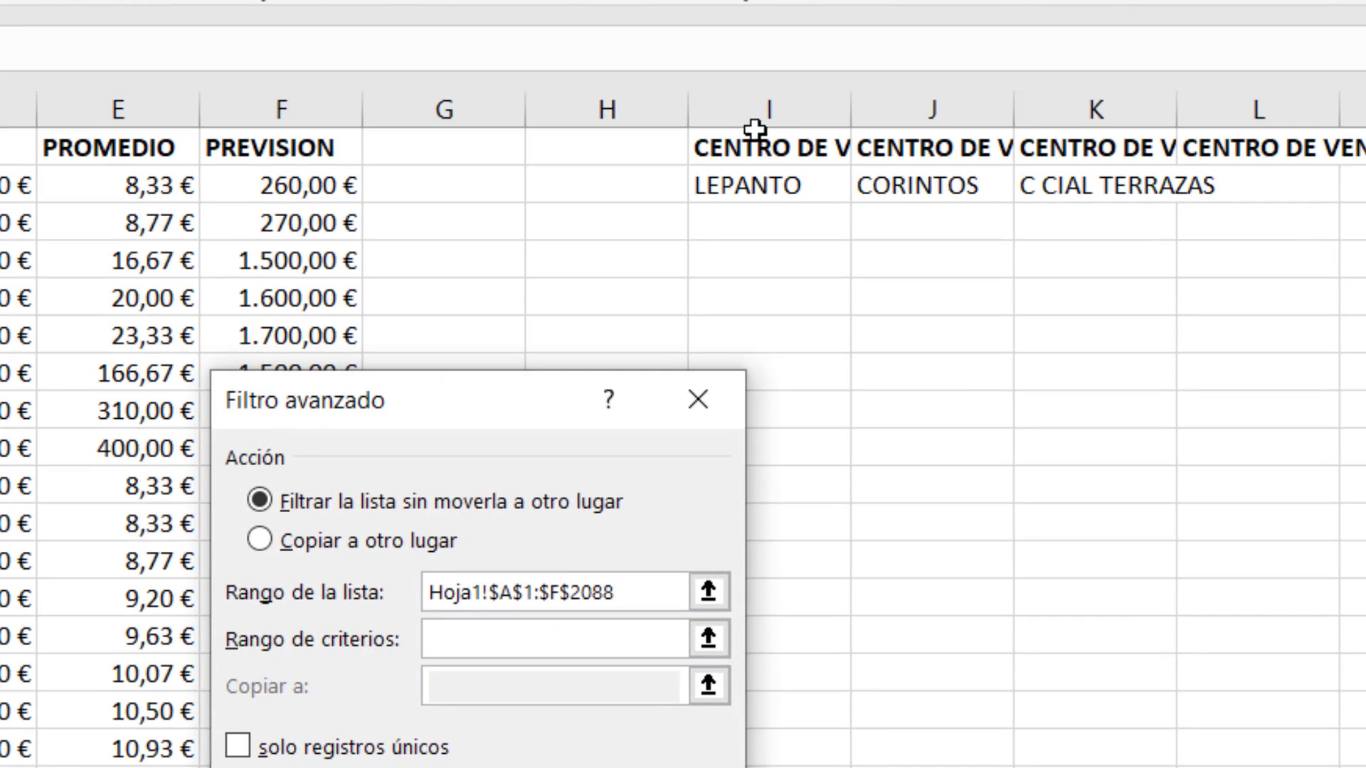
left_click_drag(755, 128, 752, 185)
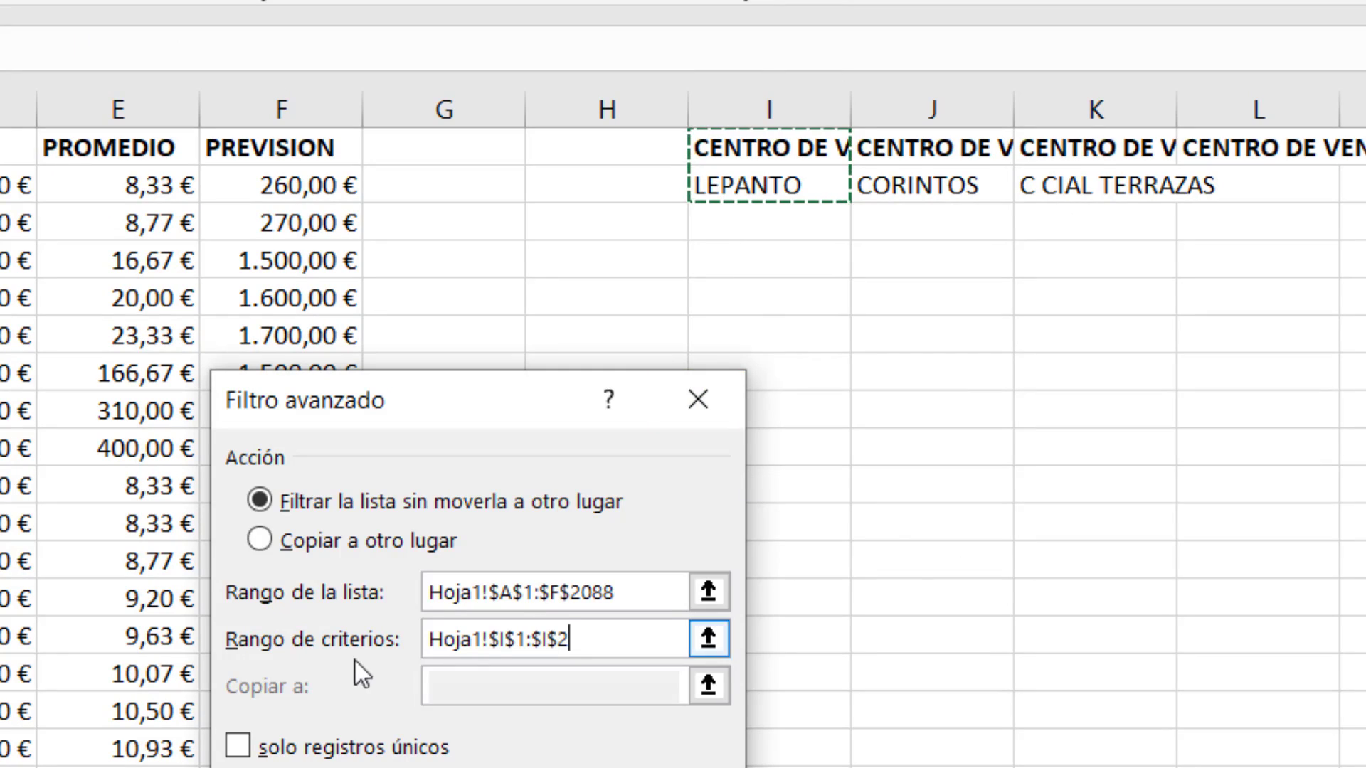
Set the advanced filter to copy its results to another location starting at Hoja1!$I$4, and run it
left_click(260, 540)
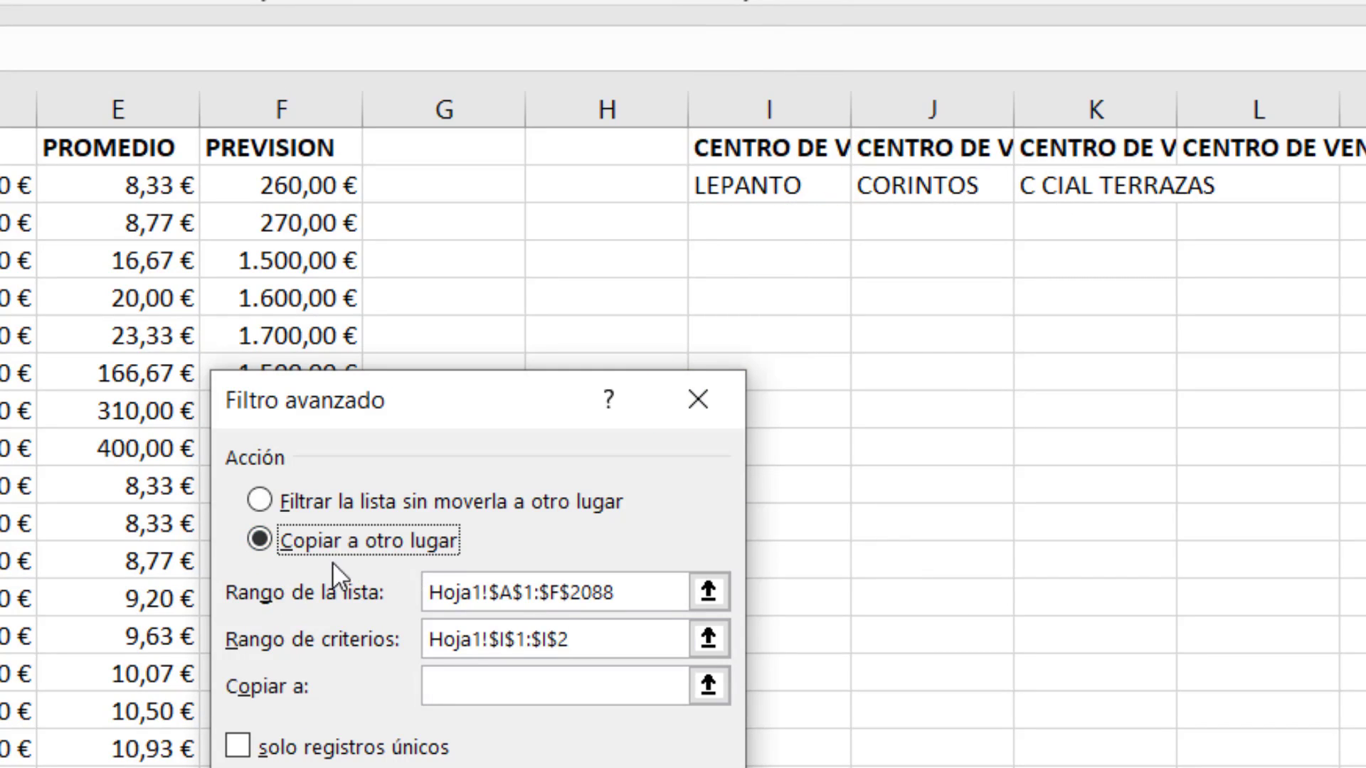
left_click(505, 686)
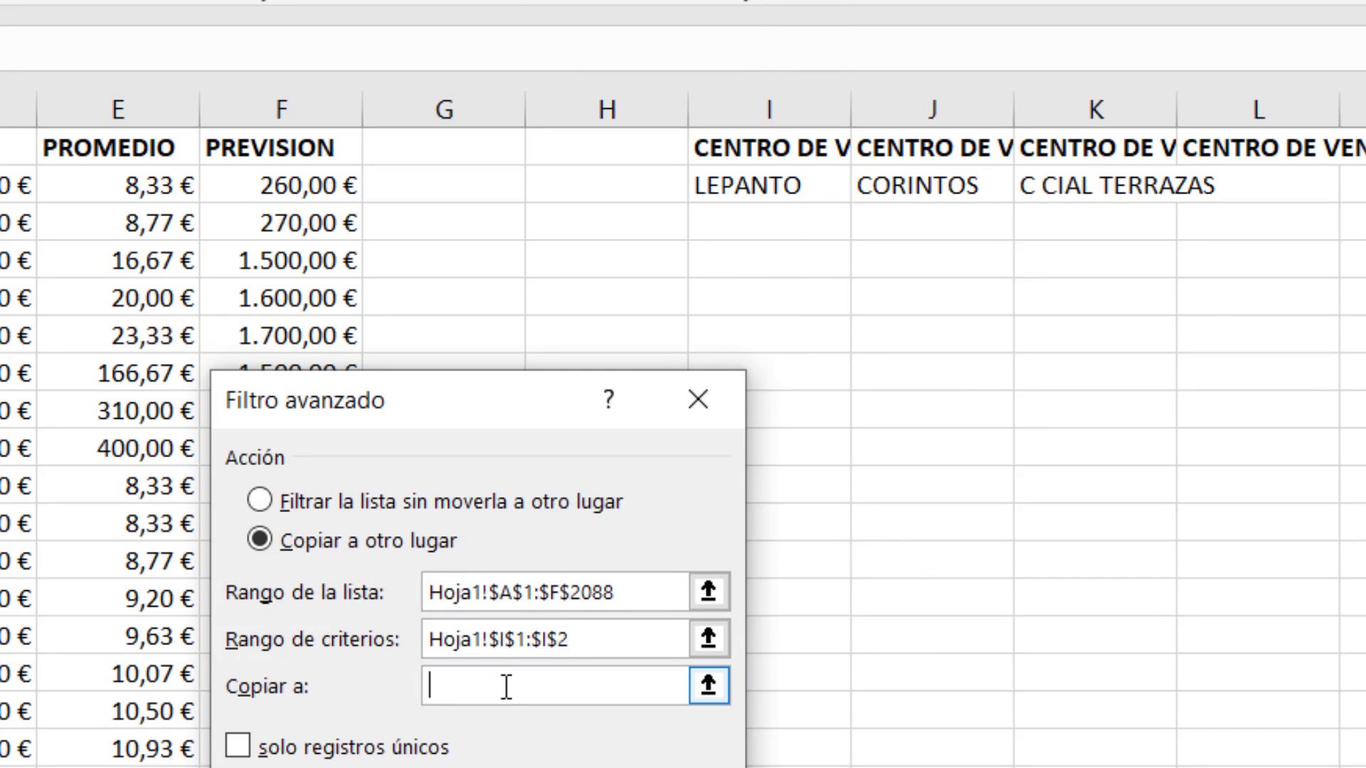
left_click(776, 262)
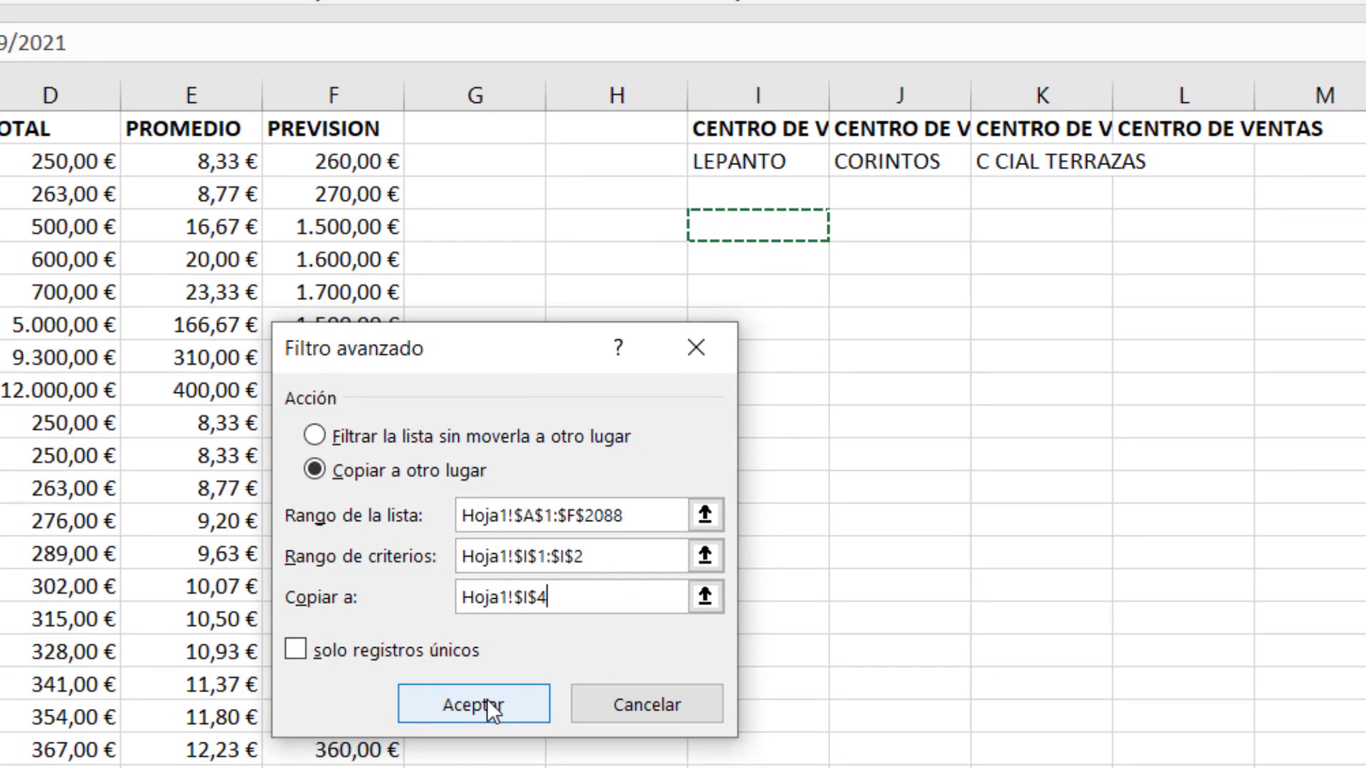
left_click(475, 704)
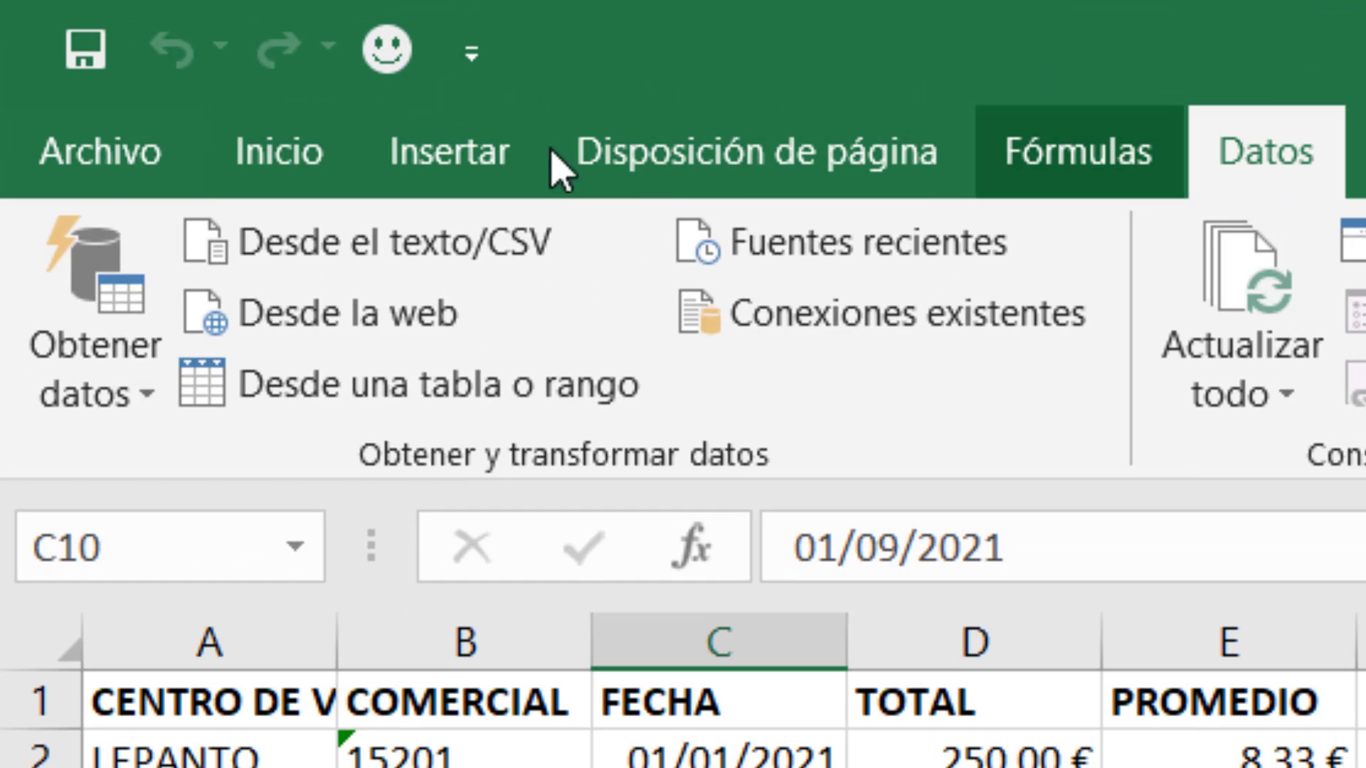
Create a blank workbook and save it in Documents as LEPANTO1 in Excel workbook (.xlsx) format
left_click(134, 153)
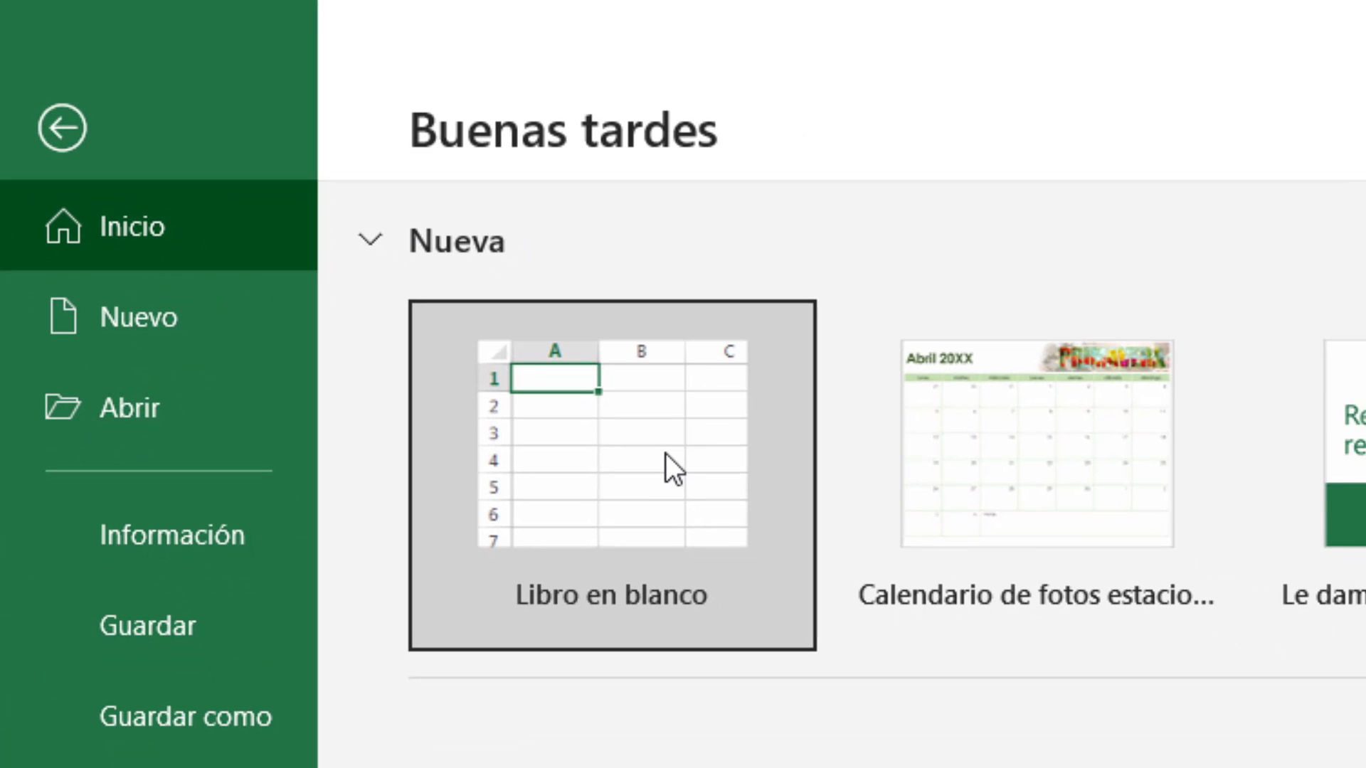
left_click(664, 453)
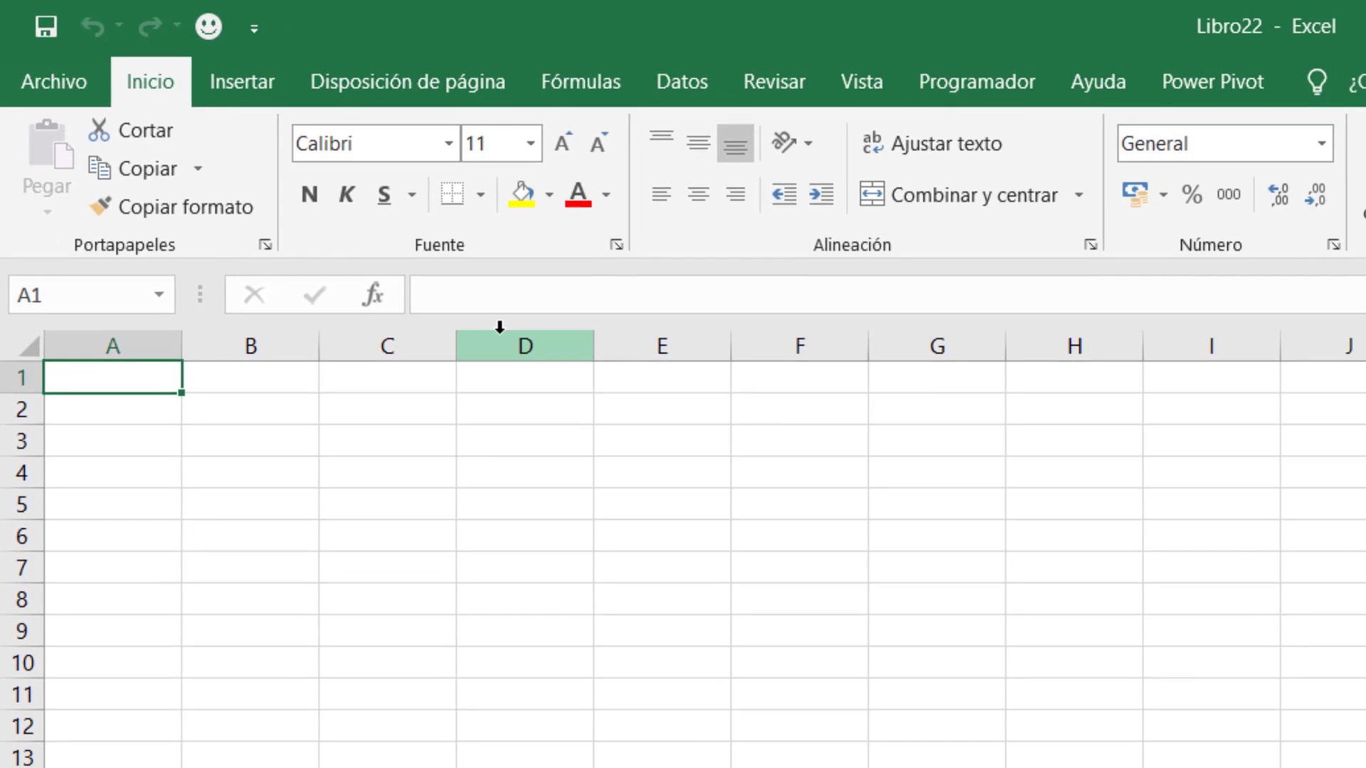
left_click(43, 83)
left_click(178, 519)
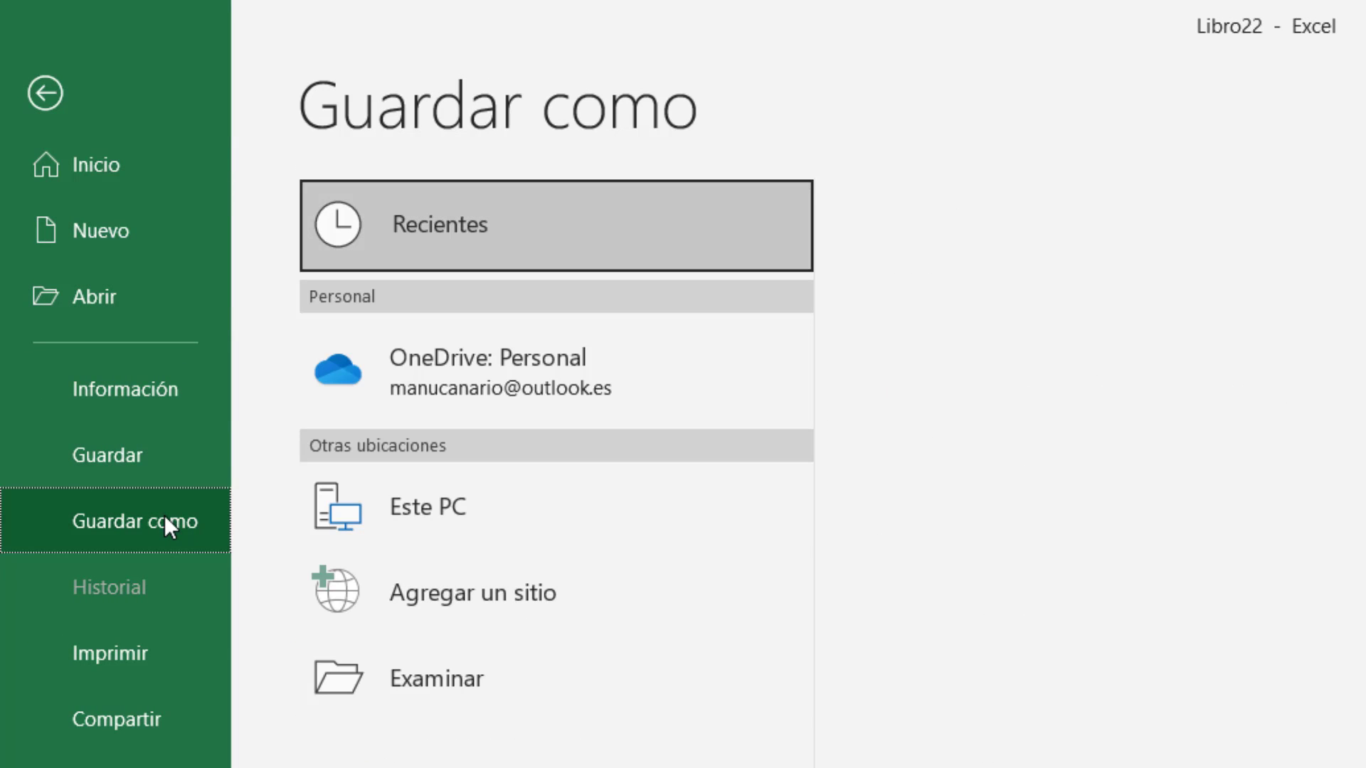
left_click(475, 674)
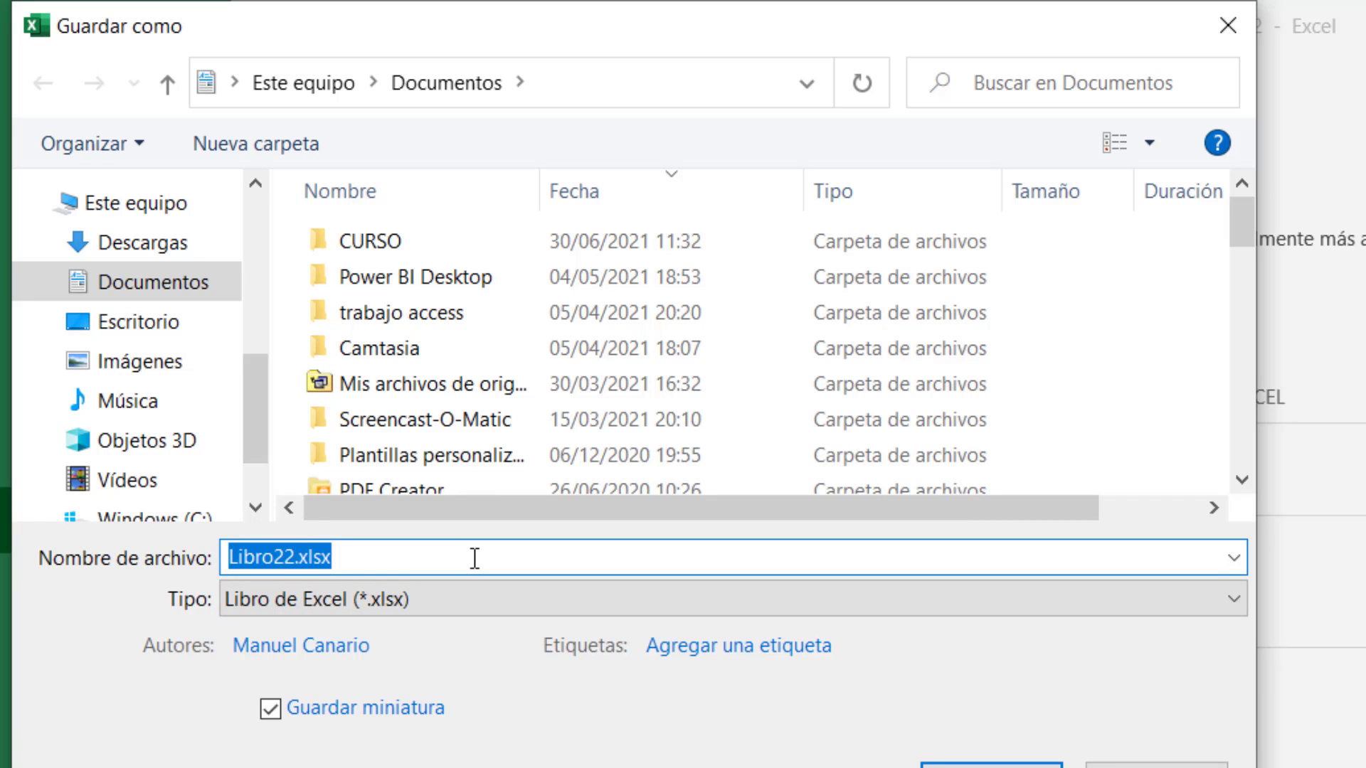
type("LEPANTO")
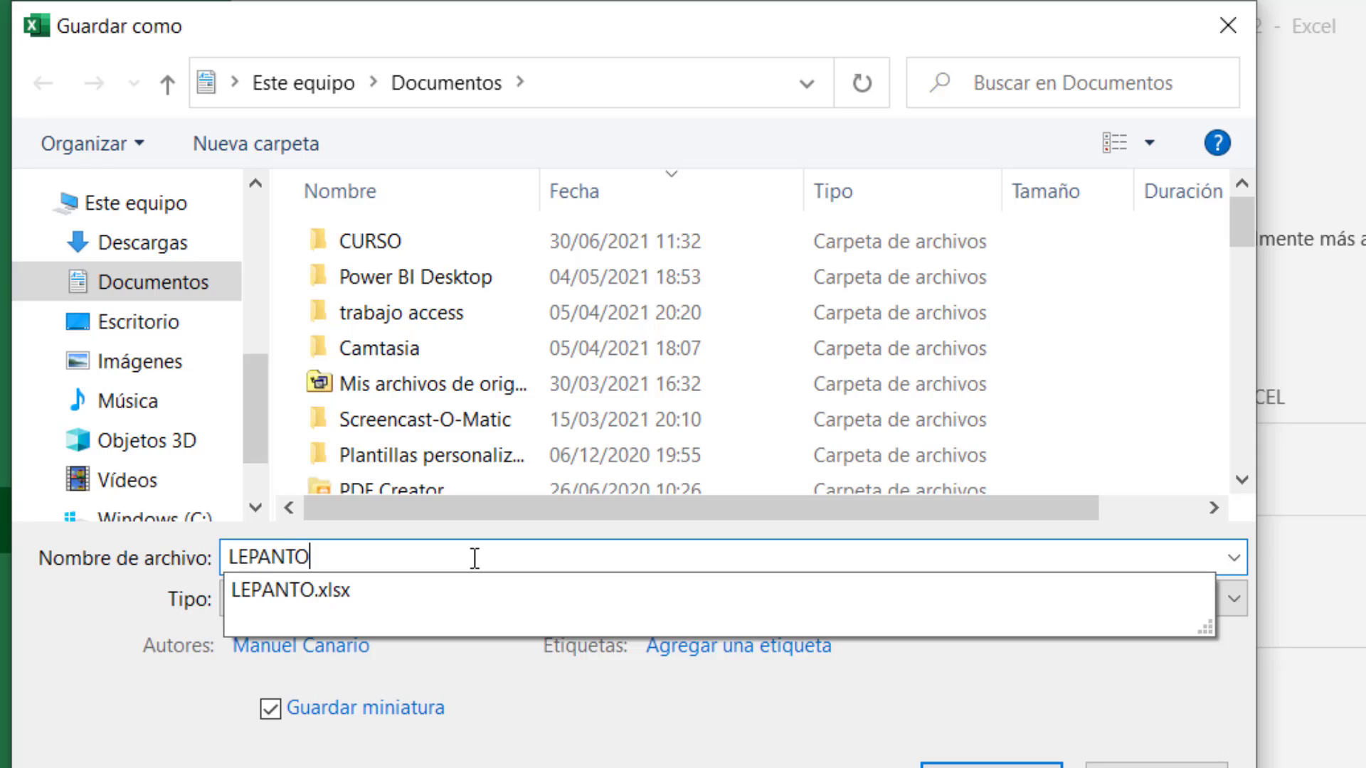
type("1")
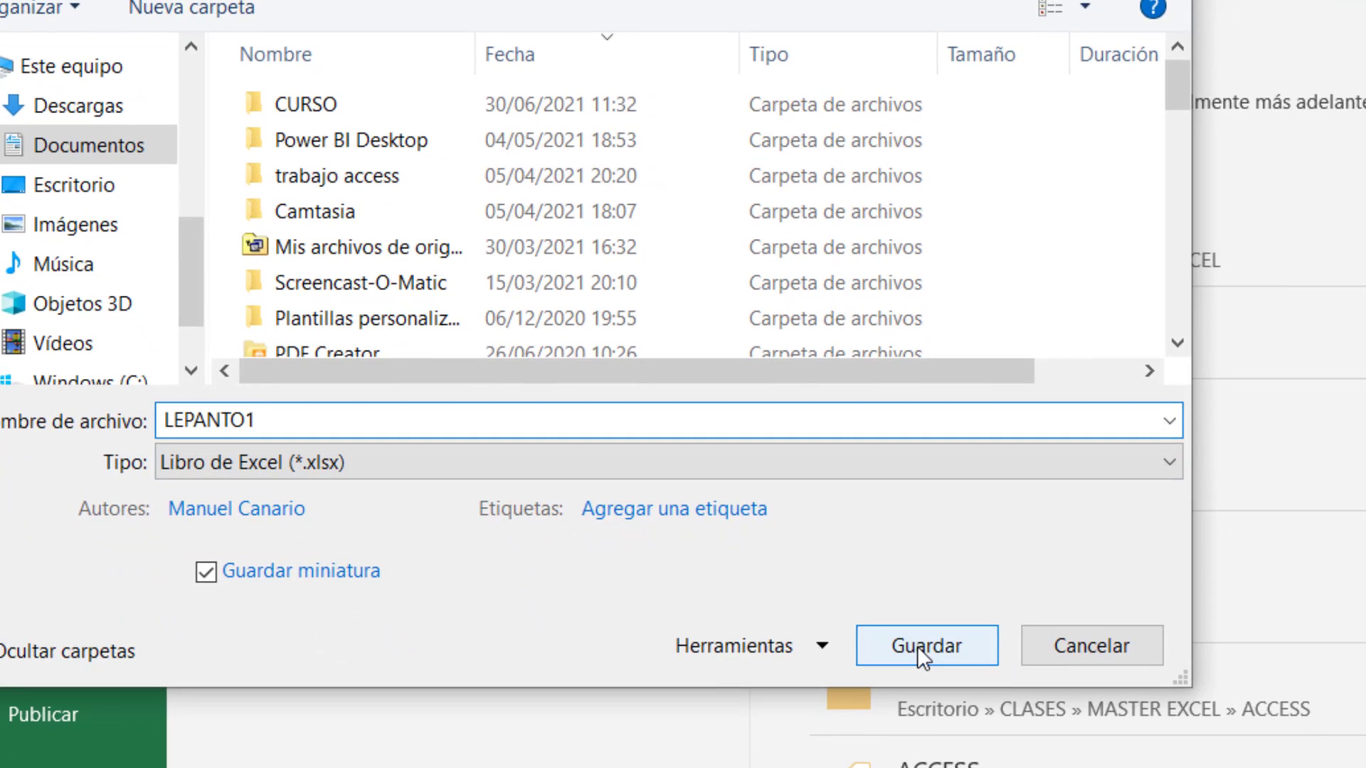
left_click(917, 647)
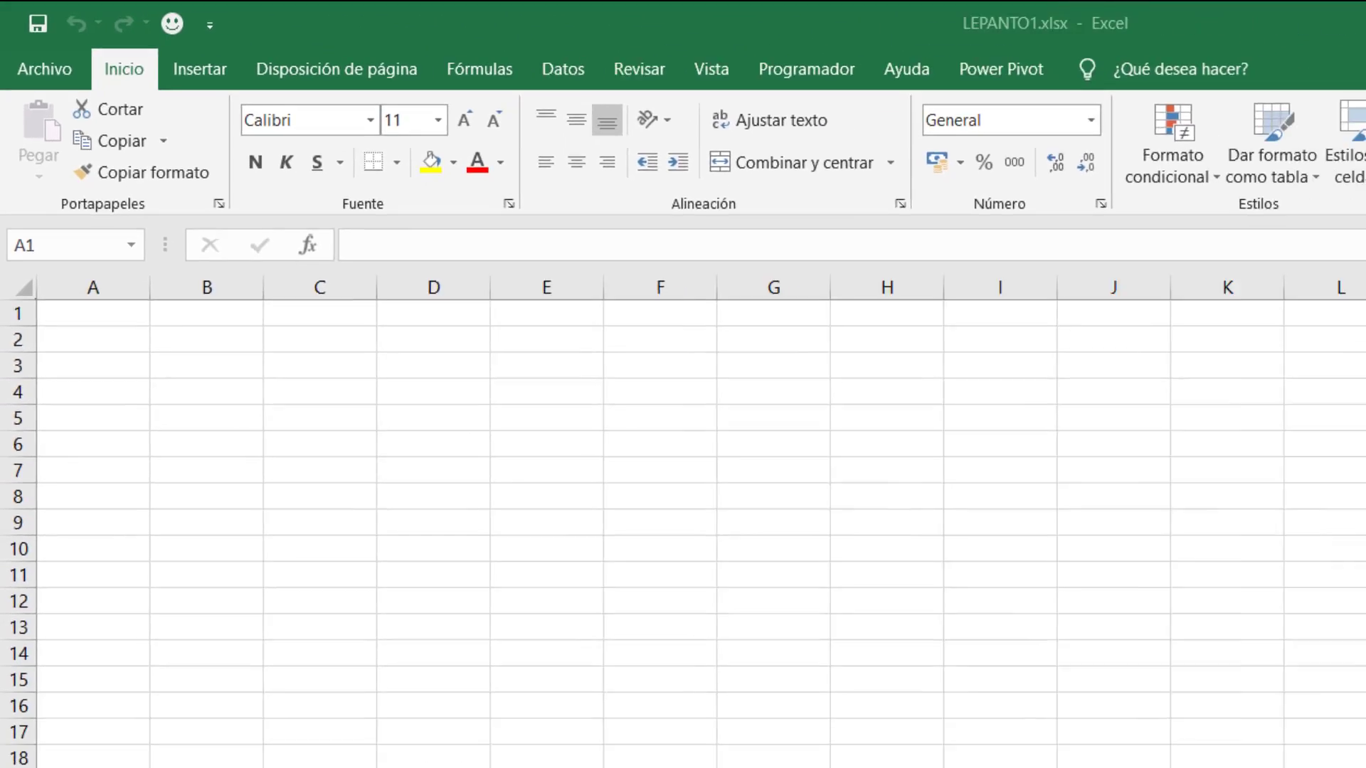
In MACRO SEPARAR.xlsm, copy the filtered LEPANTO table with its headers and the empty rows below it, from I4 to N242
mouse_move(893, 750)
left_click(799, 672)
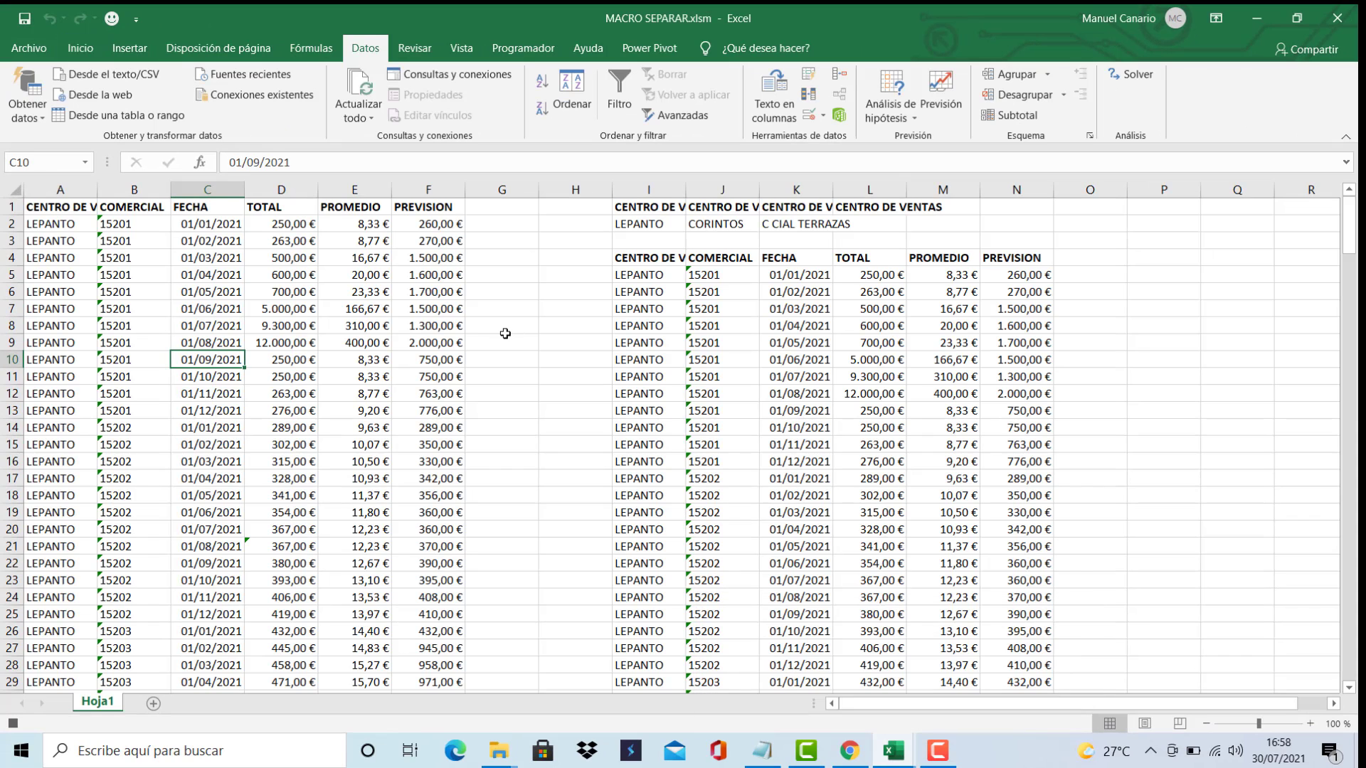
left_click_drag(640, 261, 1006, 257)
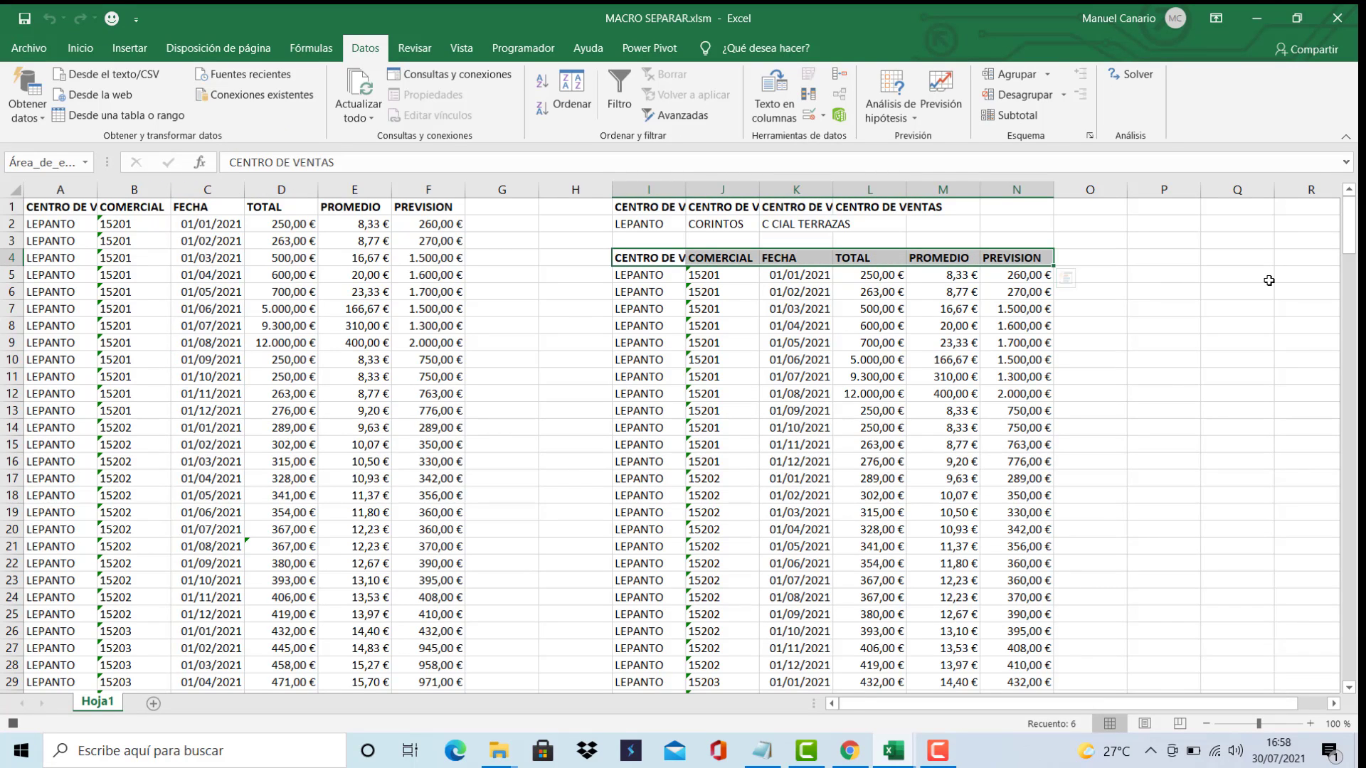
key("End")
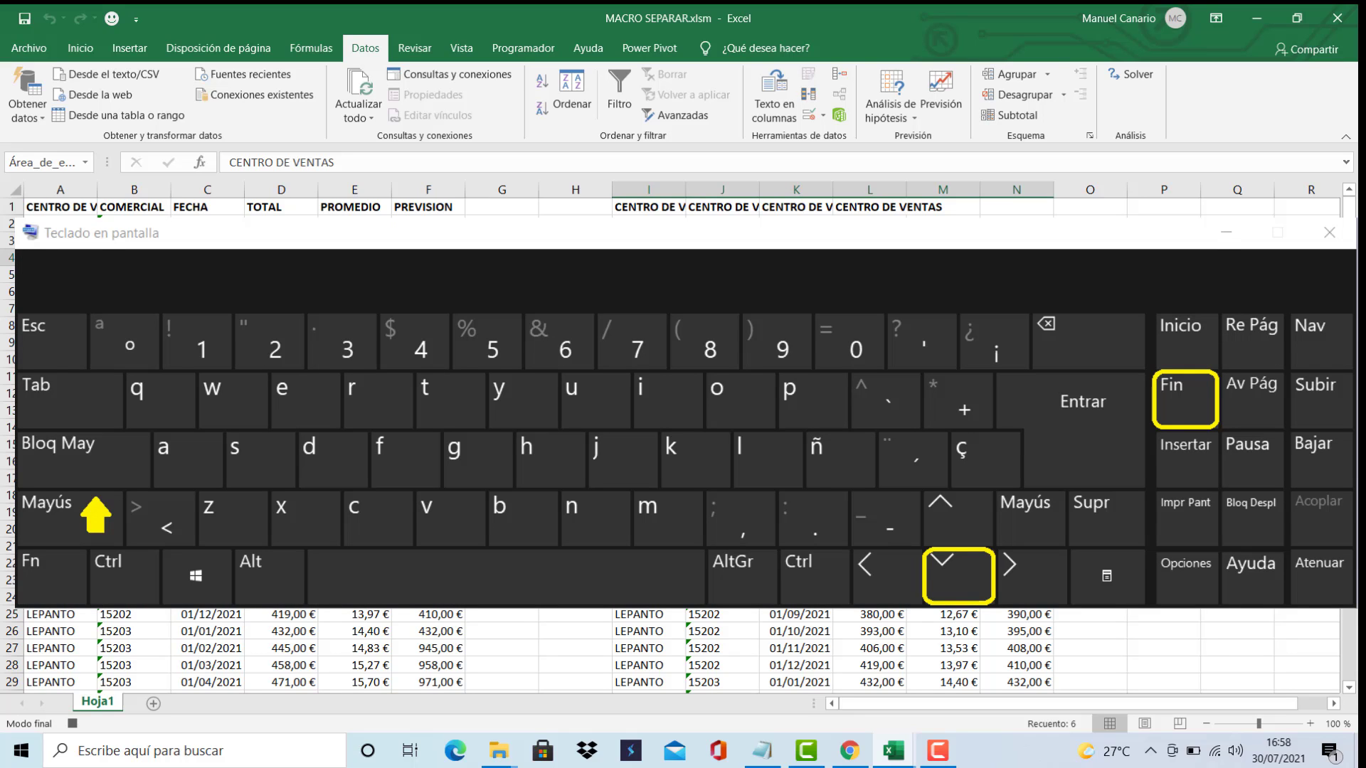
key("shift+Down")
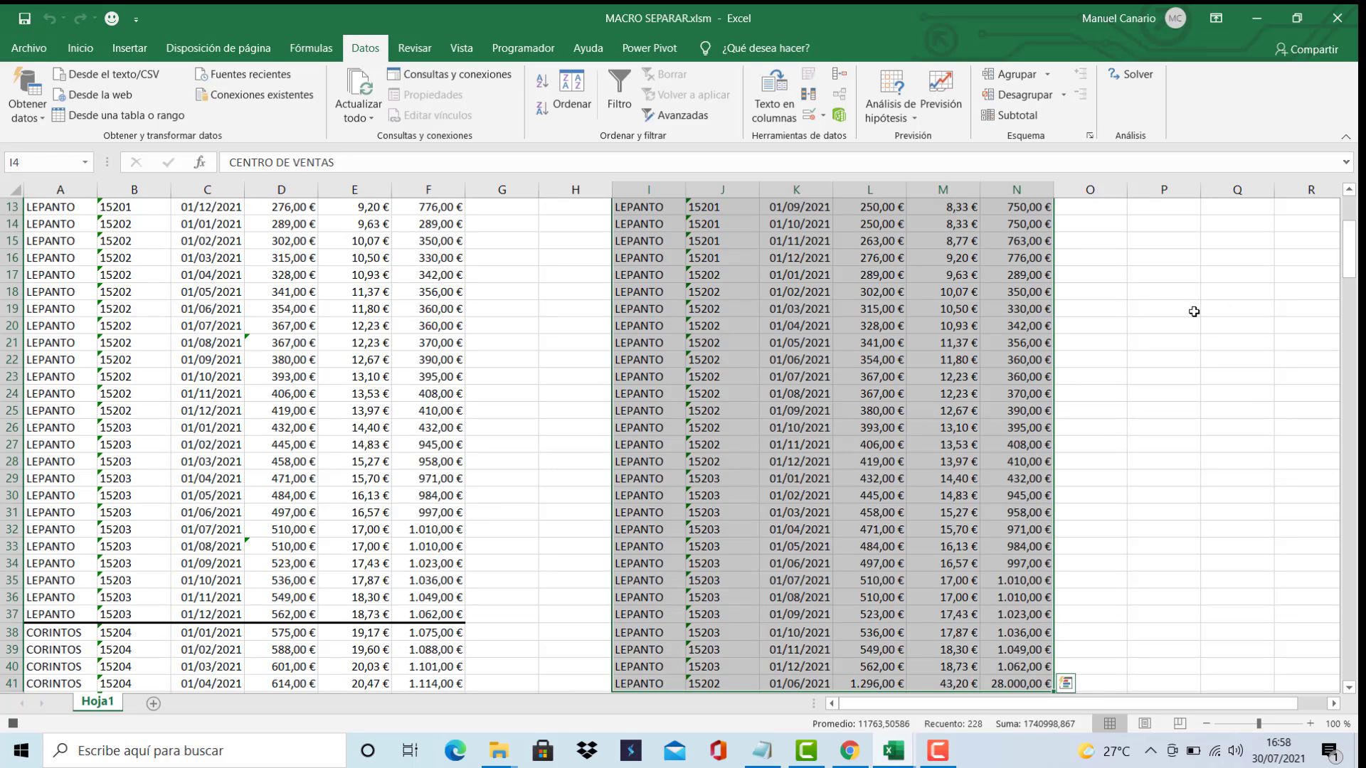
scroll(1194, 312, "down", 4)
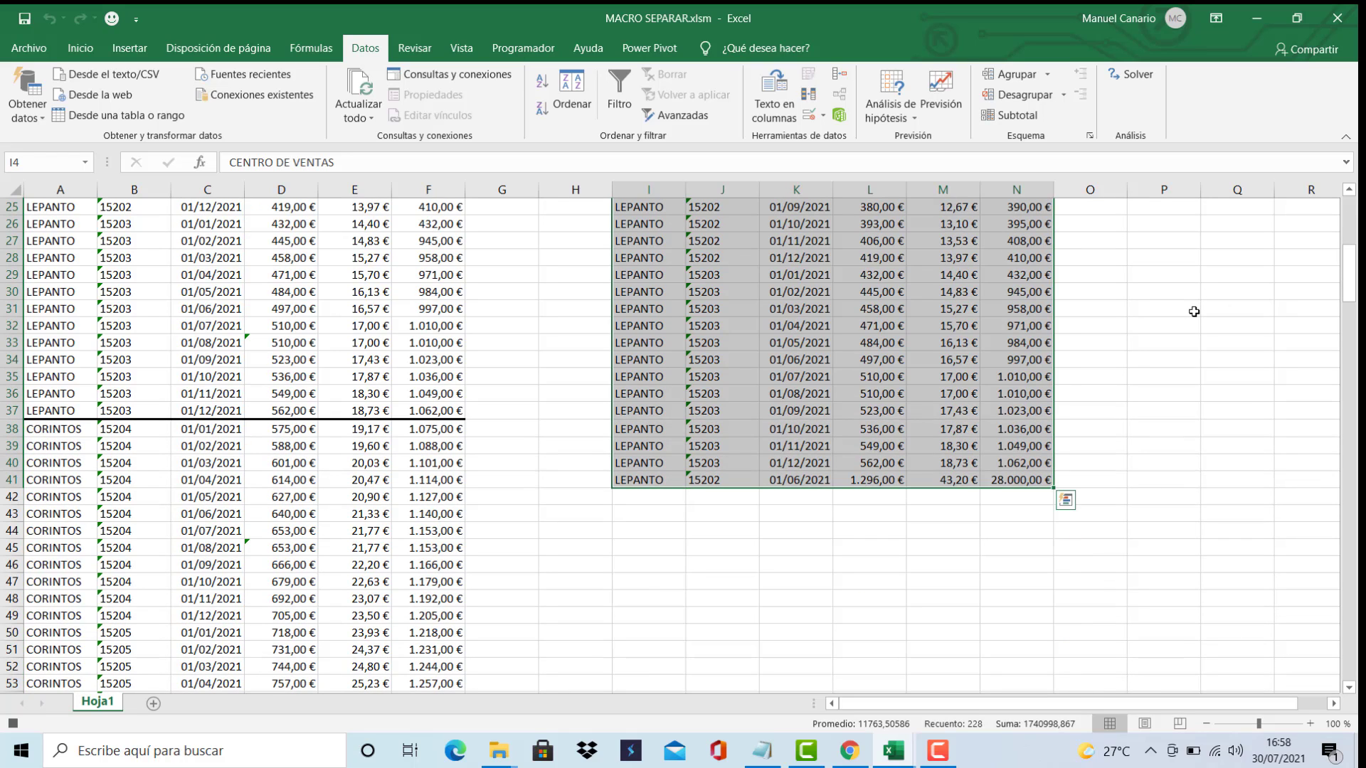
key("shift+Down")
key("shift+Down")
key("shift+Down")
key("shift+Down")
key("shift+Down")
key("shift+Down")
key("shift+Down")
key("shift+Down")
key("shift+Down")
key("shift+Down")
key("shift+Down")
key("shift+Down")
key("shift+Down")
key("shift+Down")
key("shift+Down")
key("shift+Down")
key("shift+Down")
key("shift+Down")
key("shift+Down")
key("shift+Down")
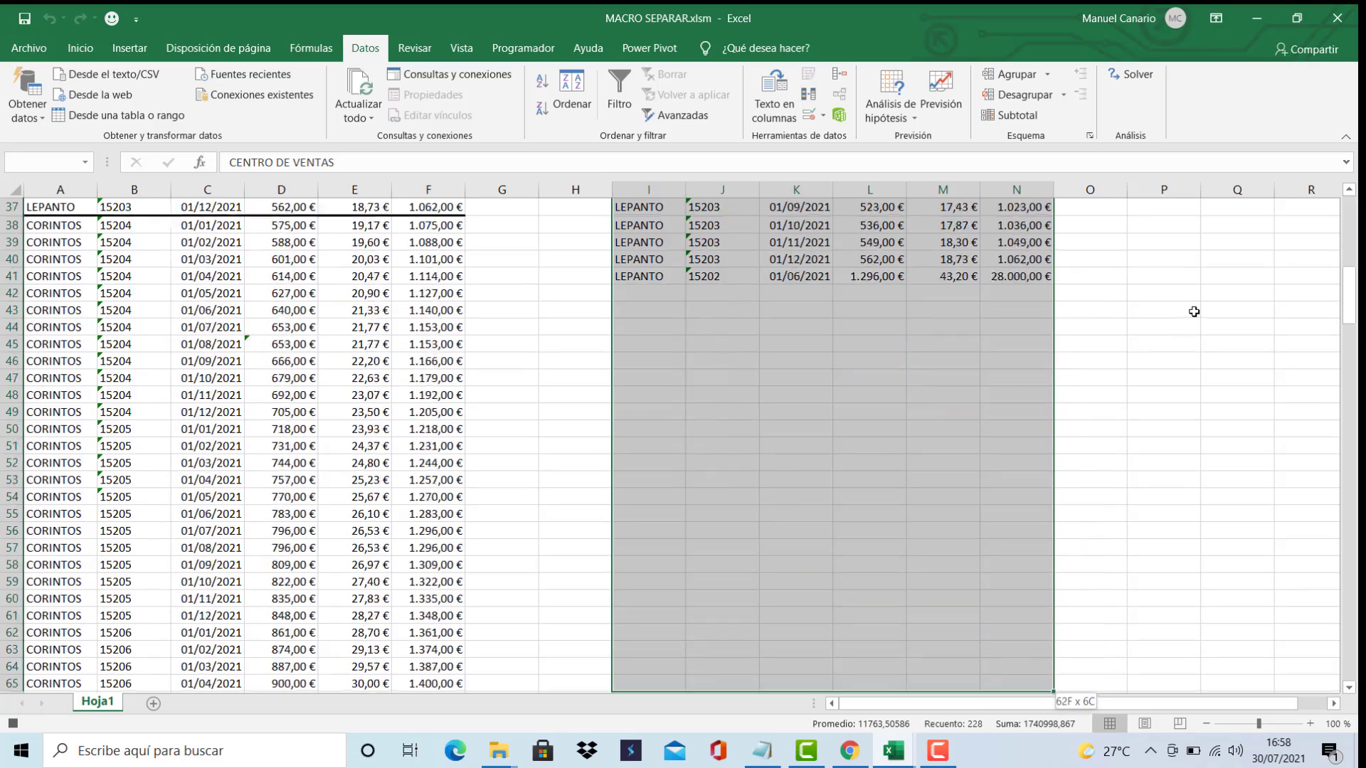
key("shift+Down")
key("shift+Down")
key("shift+Down")
key("shift+Down")
key("shift+Down")
key("shift+Down")
key("shift+Down")
key("shift+Down")
key("shift+Down")
key("shift+Down")
key("shift+Down")
key("shift+Down")
key("shift+Down")
key("shift+Down")
key("shift+Down")
key("shift+Down")
key("shift+Down")
key("shift+Down")
key("shift+Down")
key("shift+Down")
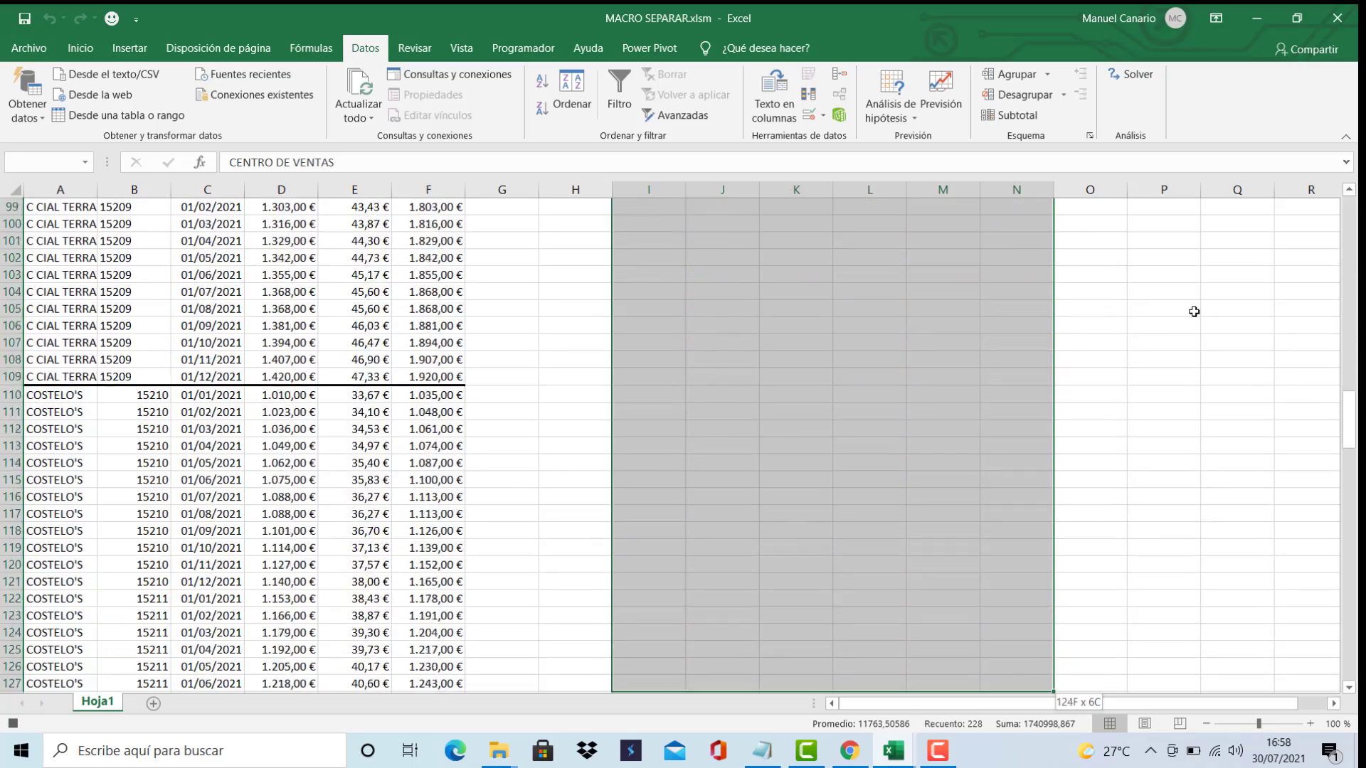
key("shift+Down")
key("shift+Down")
key("shift+Down")
key("shift+Down")
key("shift+Down")
key("shift+Down")
key("shift+Down")
key("shift+Down")
key("shift+Down")
key("shift+Down")
key("shift+Down")
key("shift+Down")
key("shift+Down")
key("shift+Down")
key("shift+Down")
key("shift+Down")
key("shift+Down")
key("shift+Down")
key("shift+Down")
key("shift+Down")
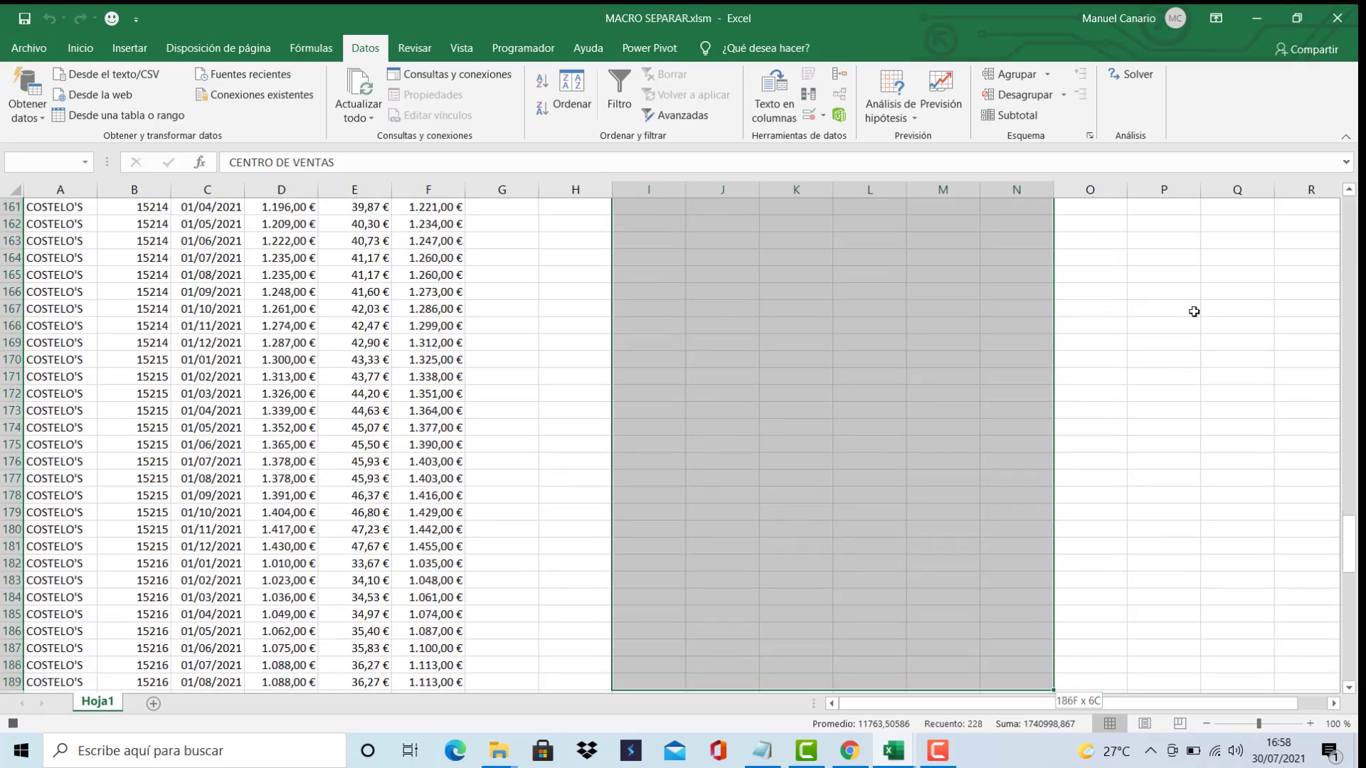
key("shift+Down")
key("shift+Down")
key("shift+Down")
key("shift+Down")
key("shift+Down")
key("shift+Down")
key("shift+Down")
key("shift+Down")
key("shift+Down")
key("shift+Down")
key("shift+Down")
key("shift+Down")
key("shift+Down")
key("shift+Down")
key("shift+Down")
key("shift+Down")
key("shift+Down")
key("shift+Down")
key("shift+Down")
key("shift+Down")
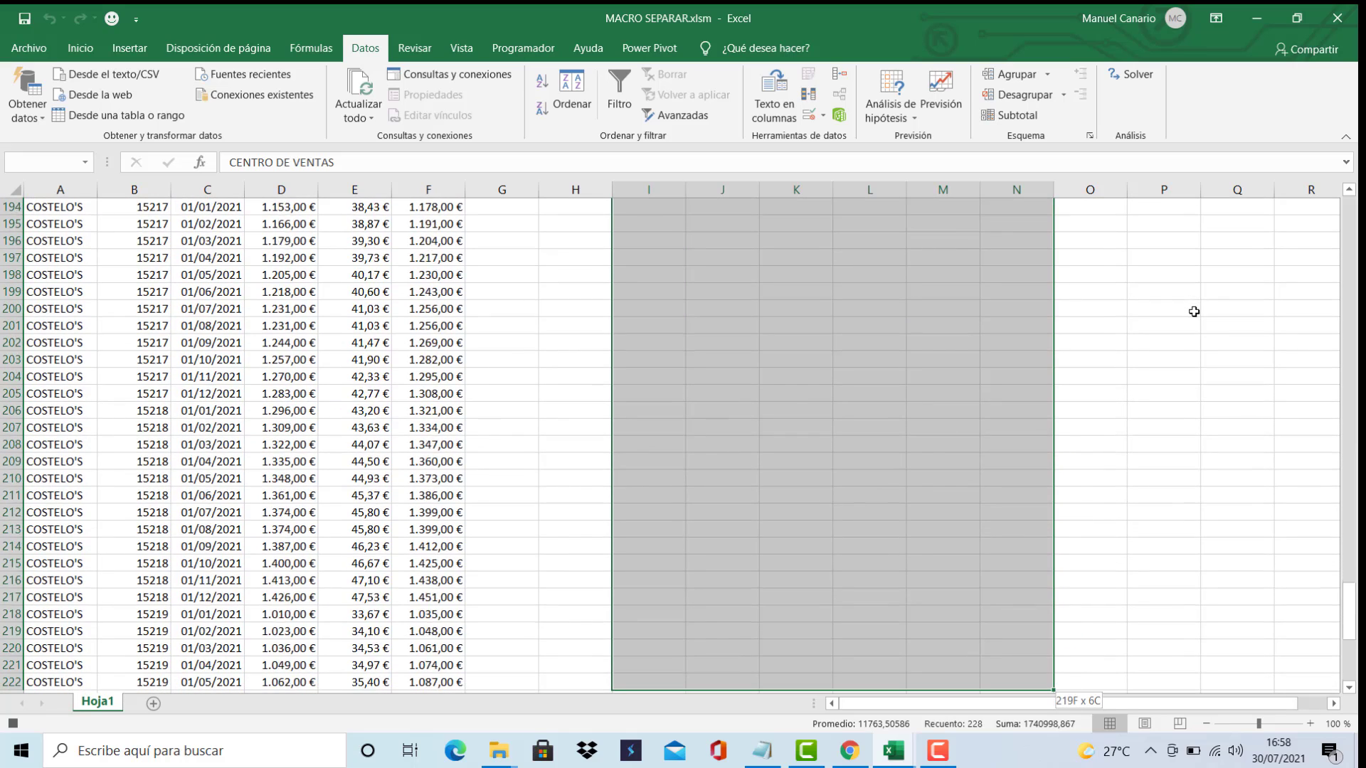
key("shift+Down")
key("shift+Down")
key("shift+Down")
key("shift+Down")
key("shift+Down")
key("shift+Down")
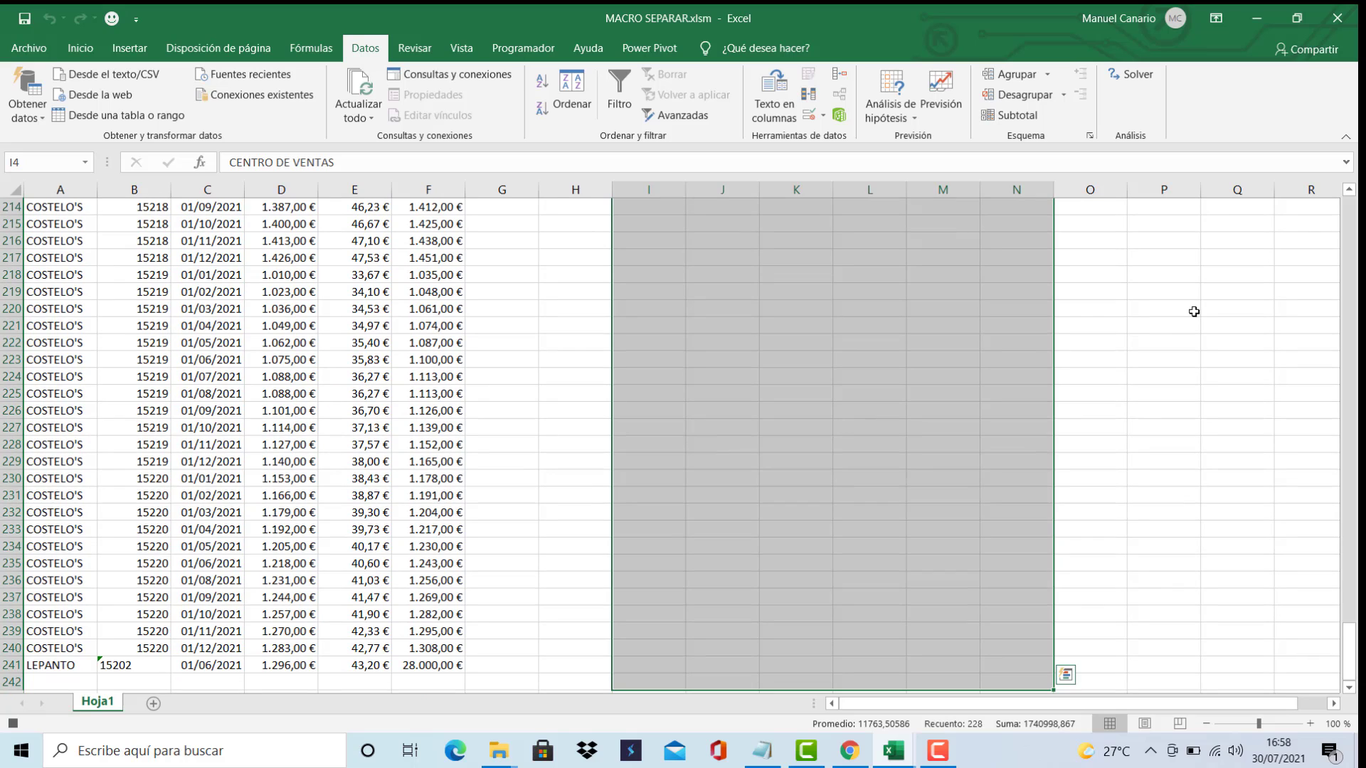
right_click(799, 302)
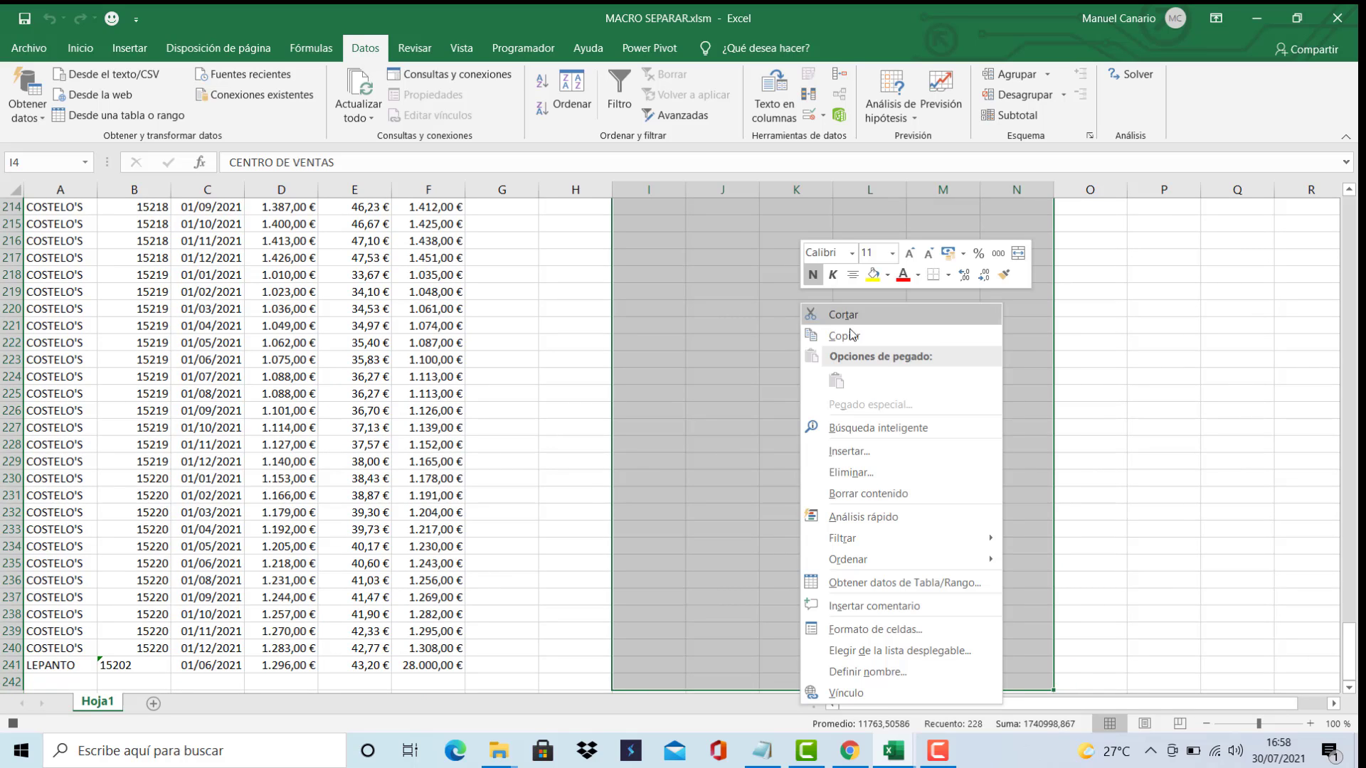
left_click(850, 337)
scroll(851, 337, "up", 20)
scroll(851, 337, "up", 3)
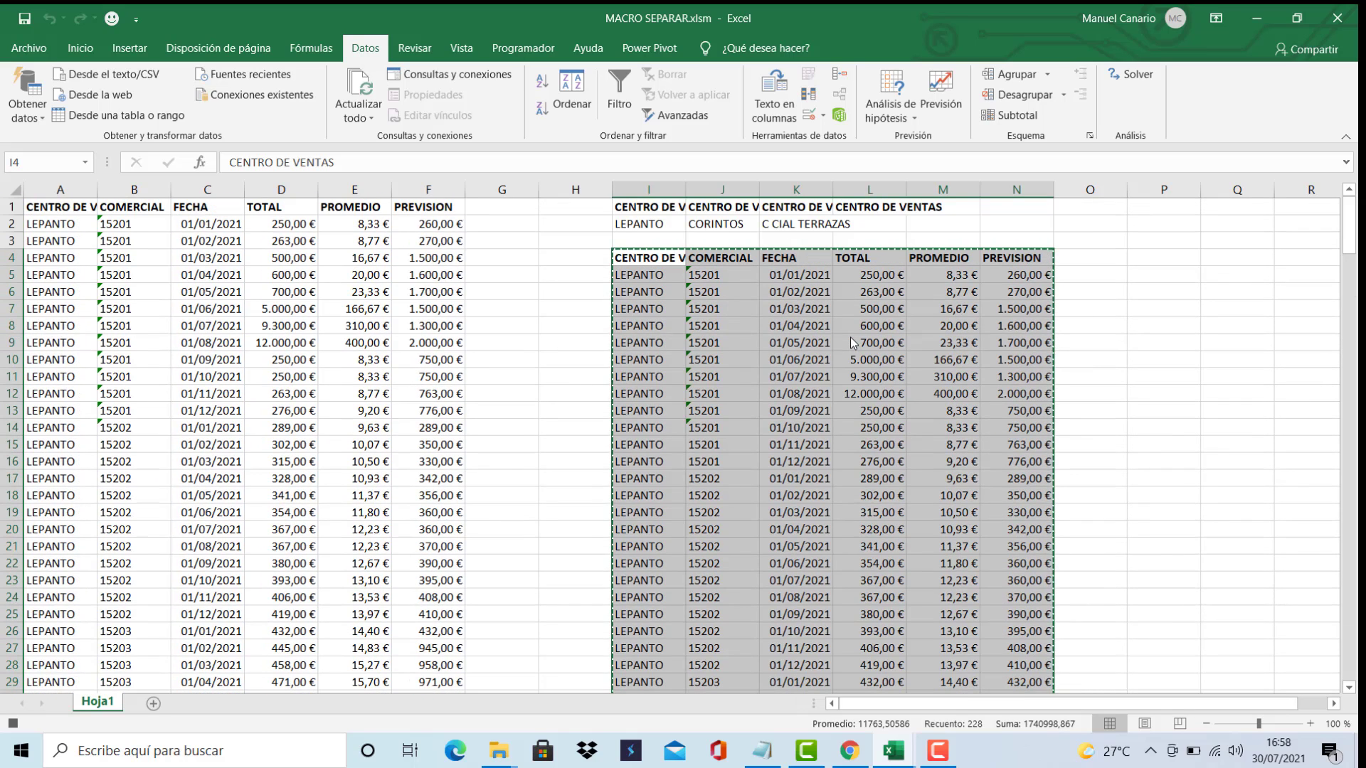
Paste the copied LEPANTO data into the LEPANTO1.xlsx workbook starting at cell A1
mouse_move(895, 756)
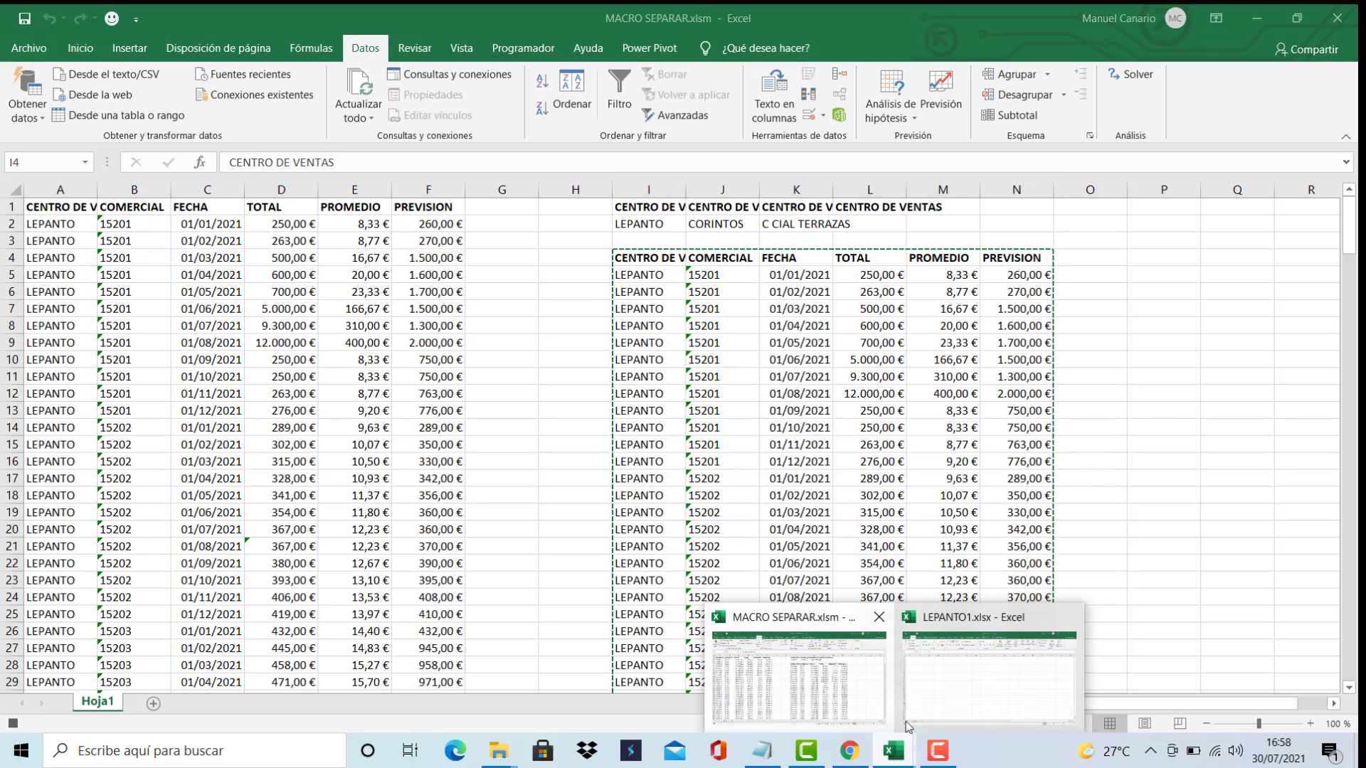
left_click(982, 669)
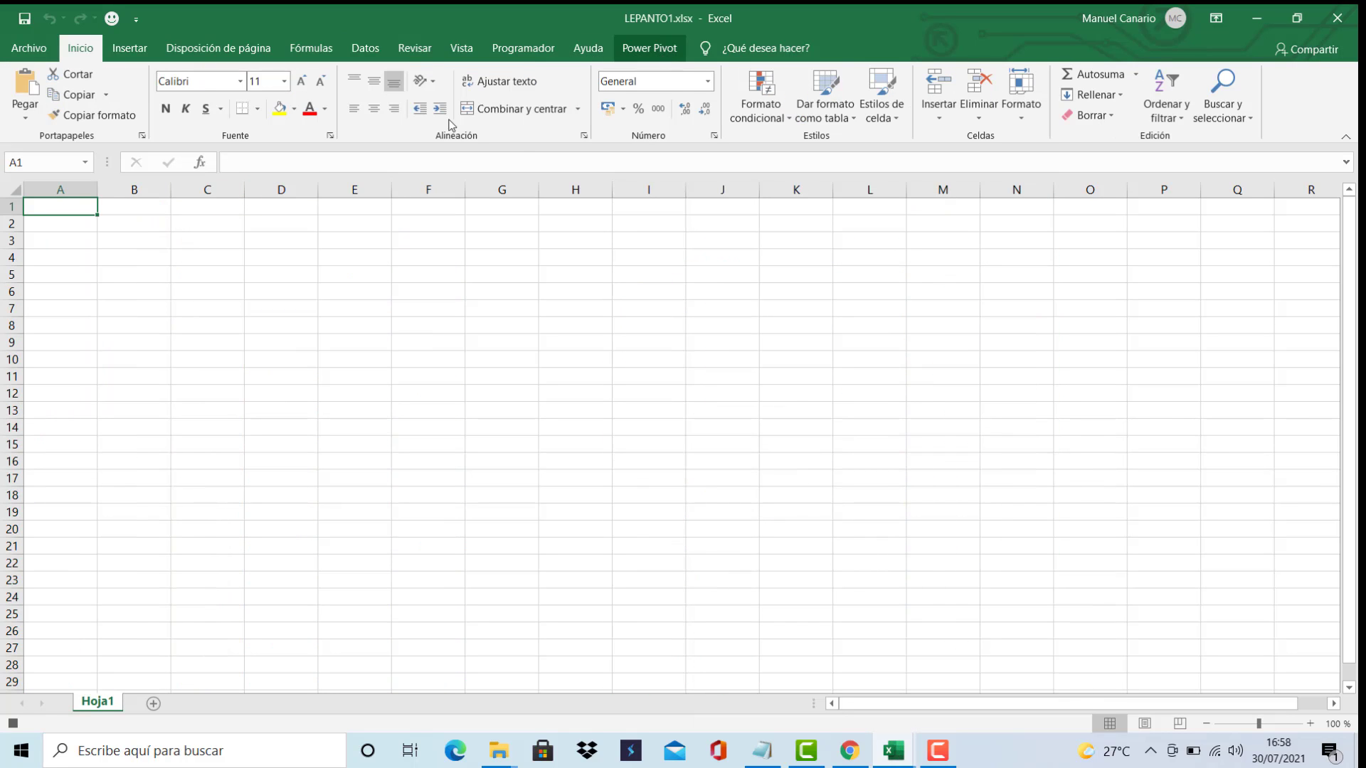
right_click(64, 206)
left_click(101, 286)
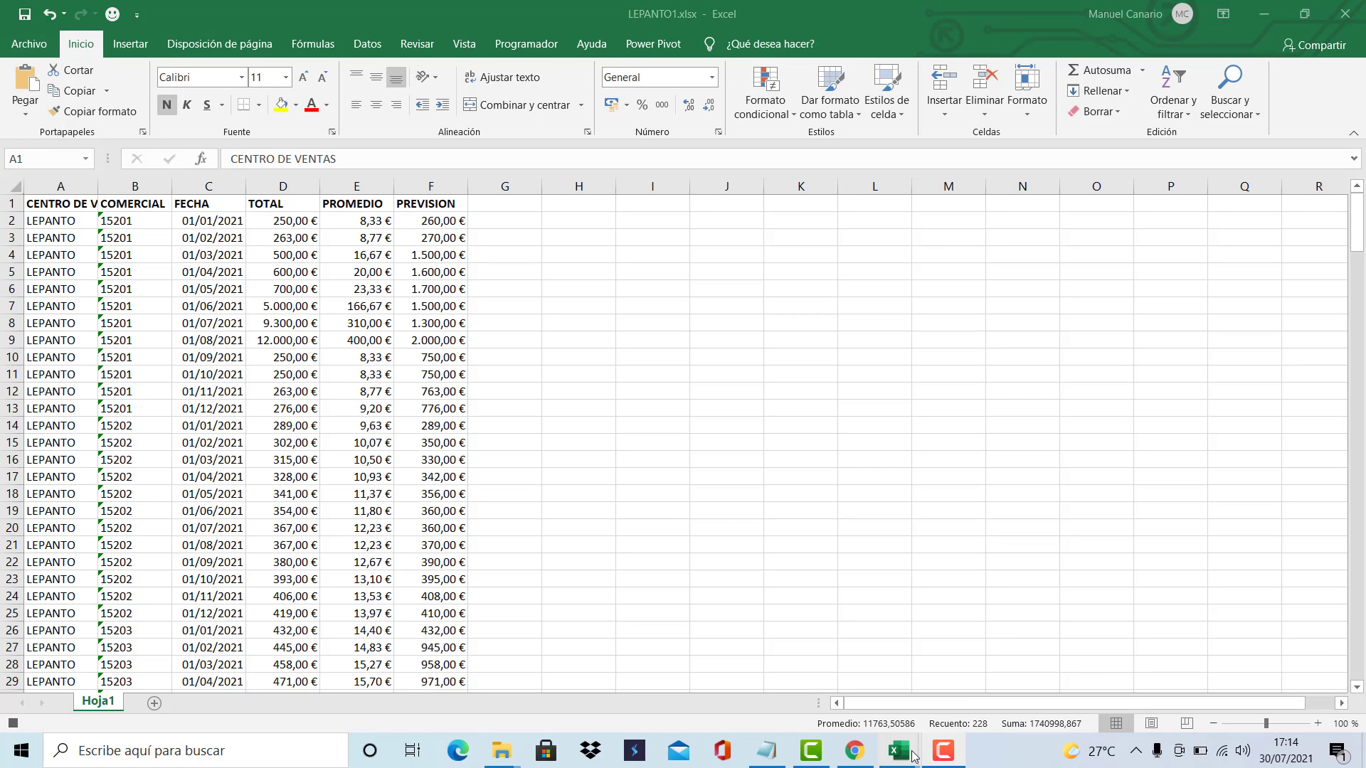
Return to MACRO SEPARAR.xlsm and delete columns I to N, which hold the criteria and the filtered results
mouse_move(906, 754)
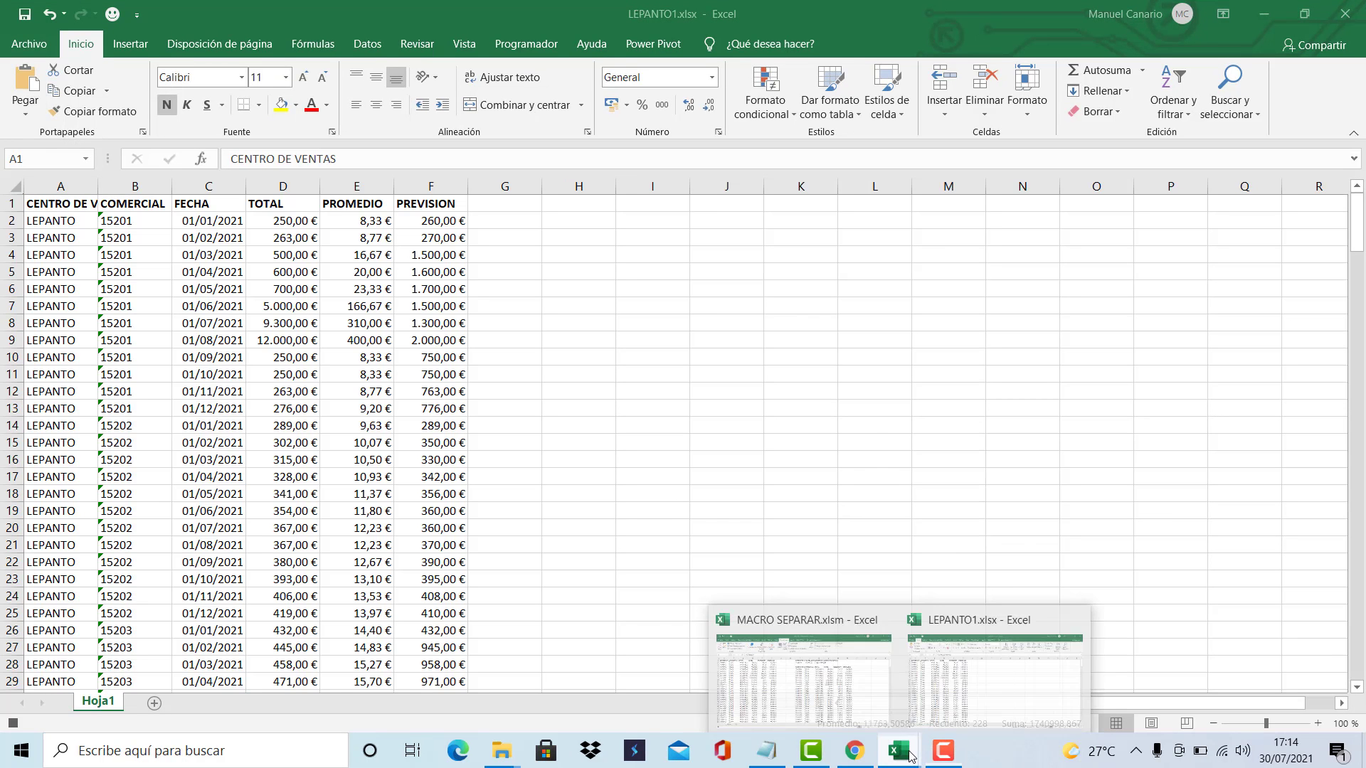
left_click(814, 680)
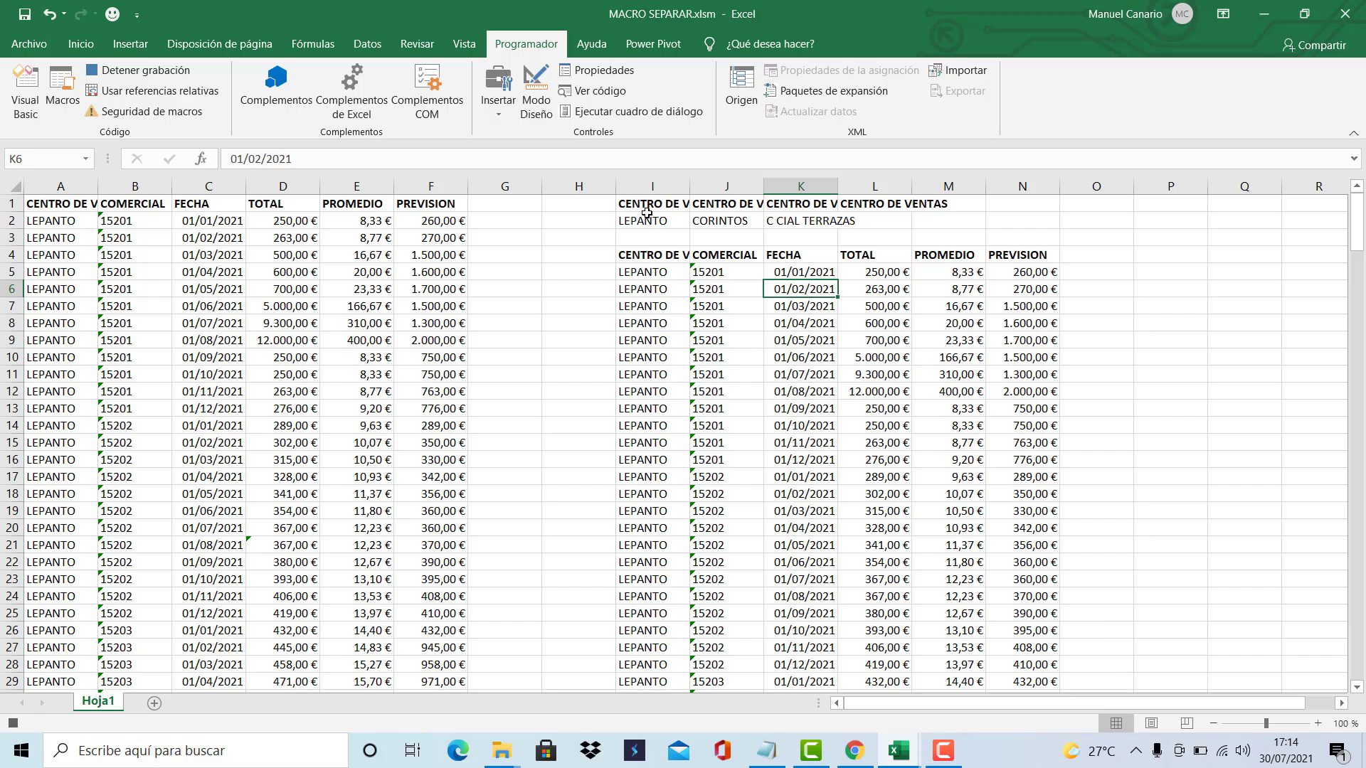
left_click(633, 184)
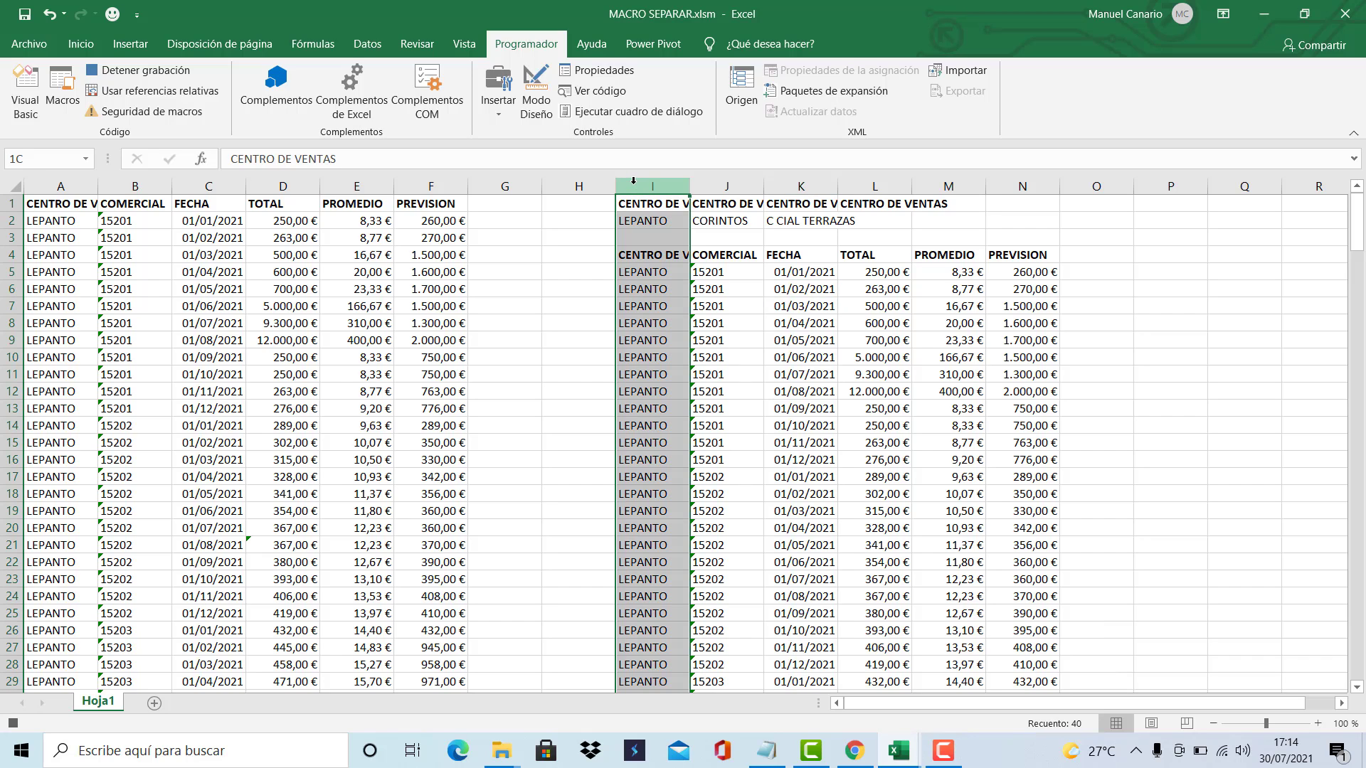
mouse_move(633, 181)
left_mouse_down()
mouse_move(1096, 183)
mouse_move(1024, 184)
left_mouse_up()
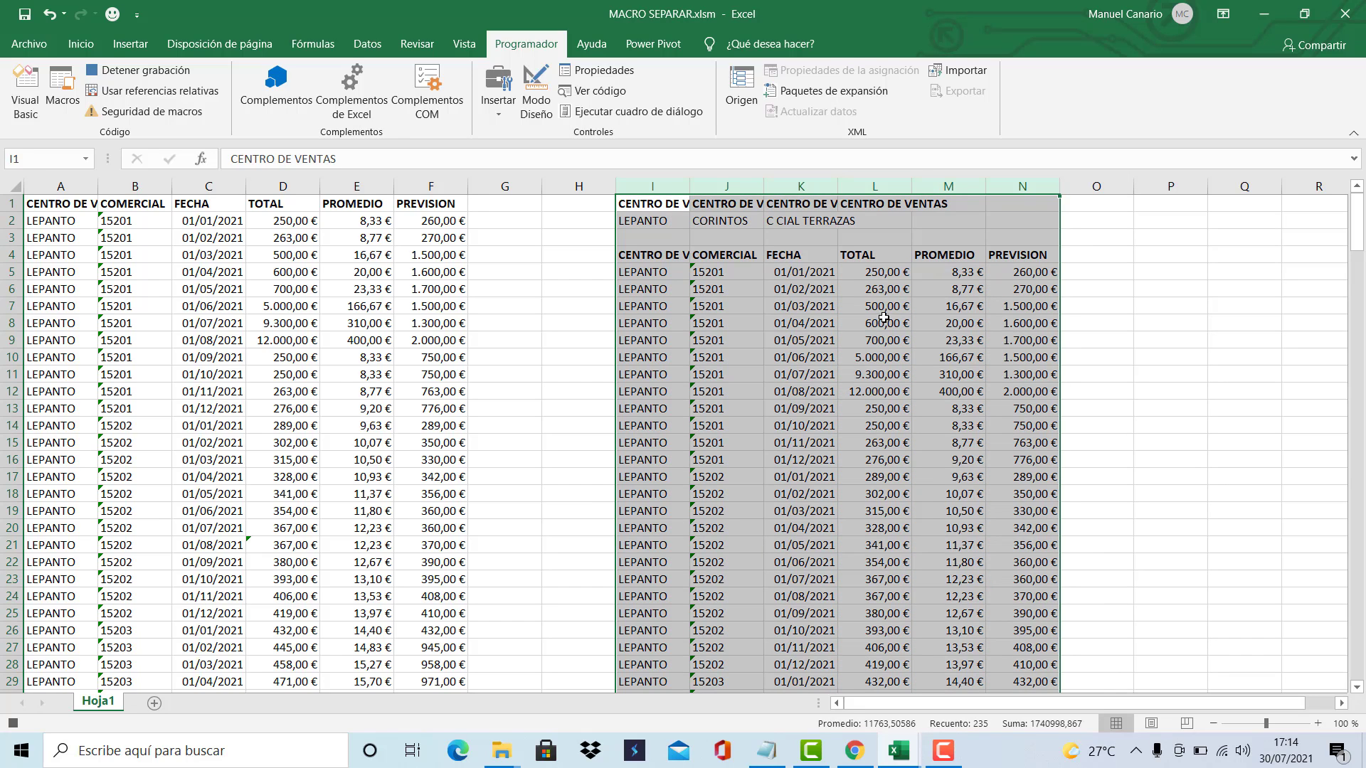
right_click(858, 324)
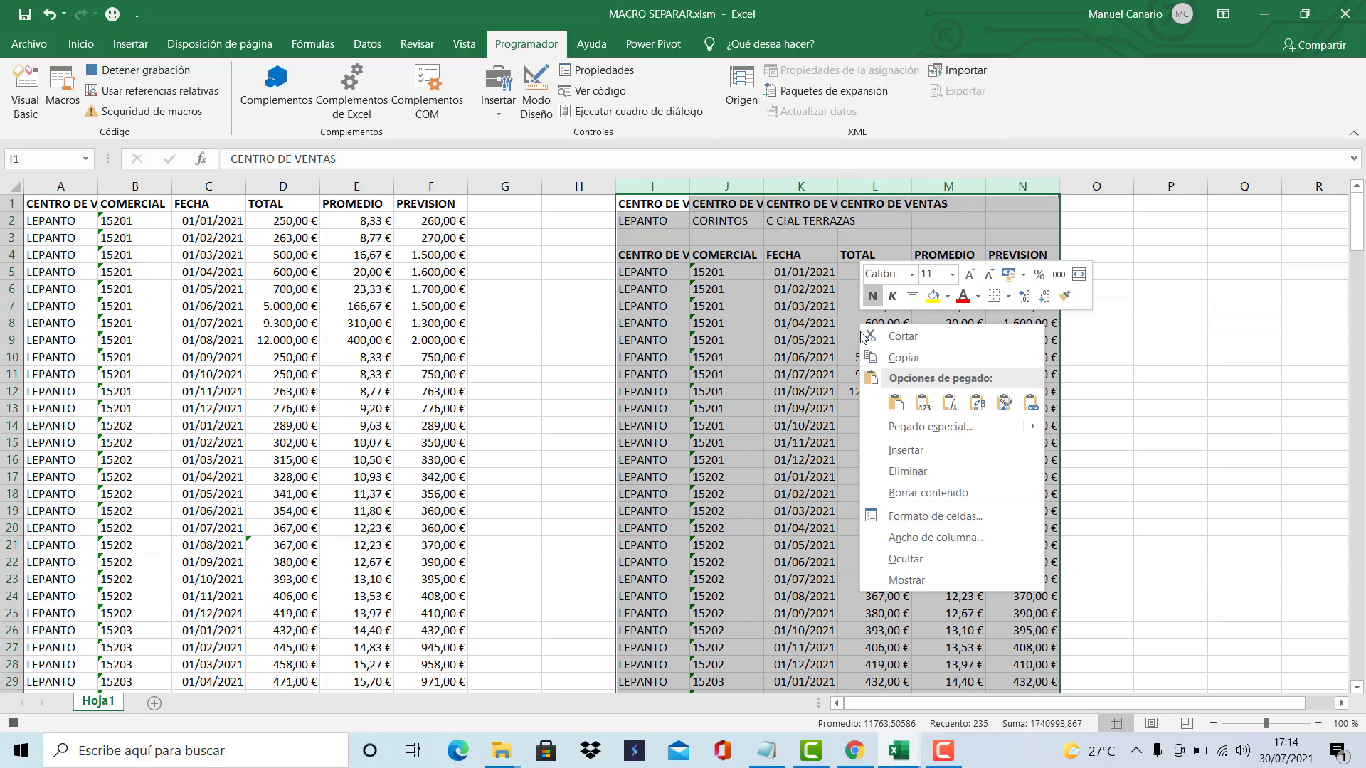
left_click(902, 472)
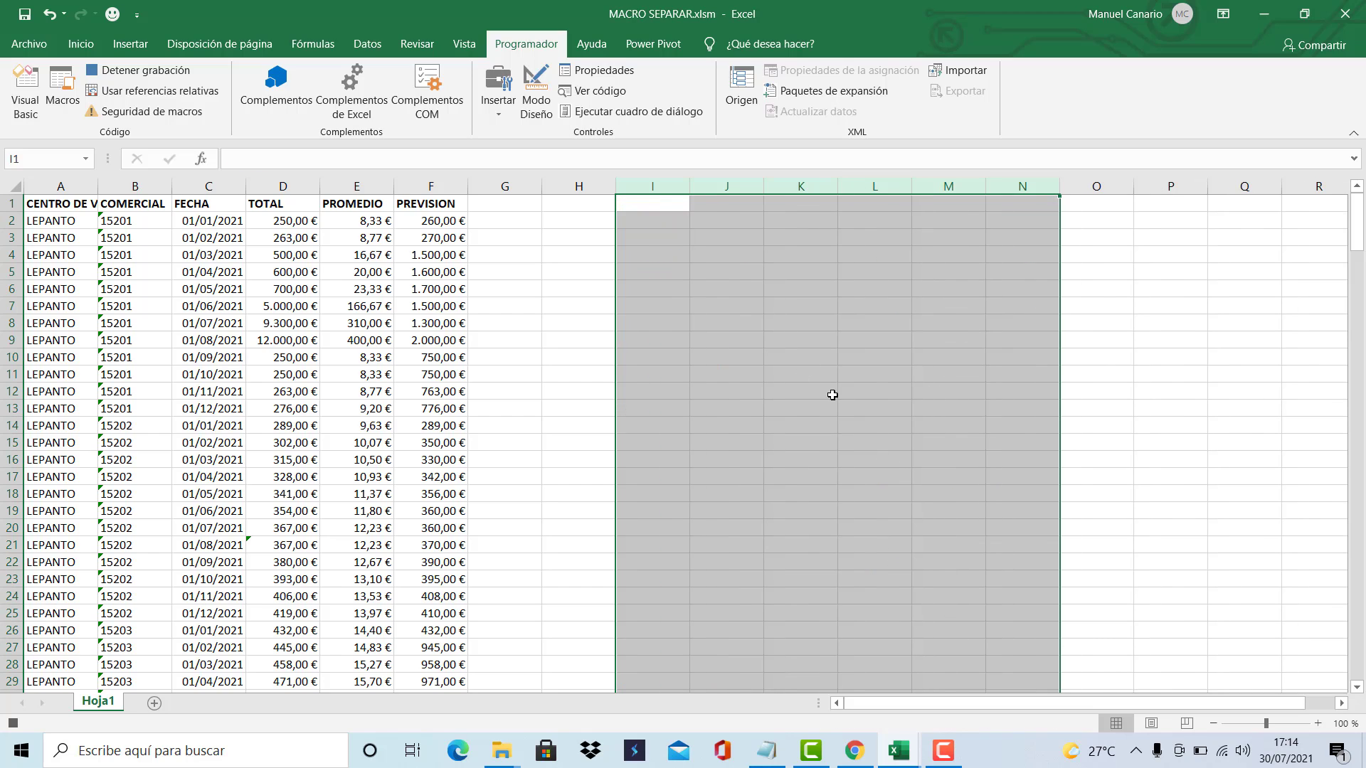
Select cell I1 and stop recording the macro
left_click(659, 205)
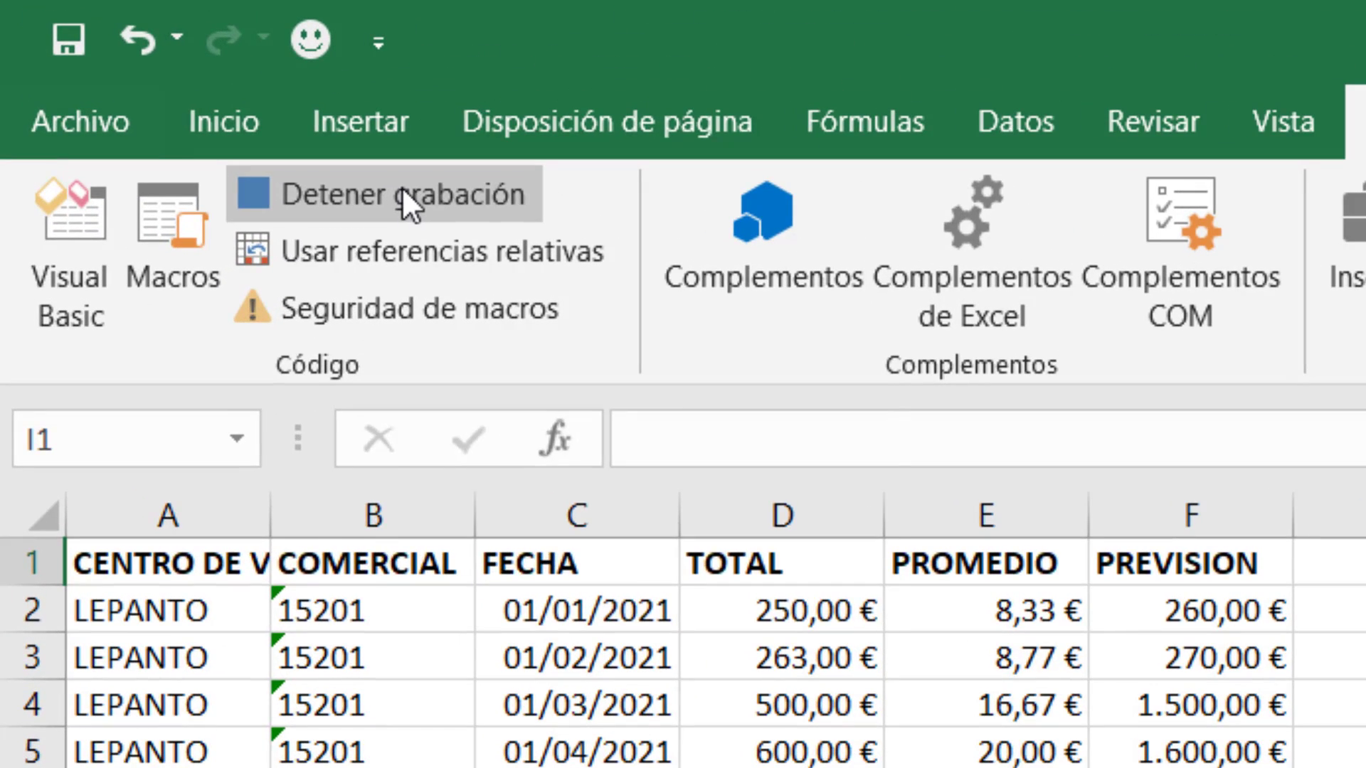
left_click(403, 190)
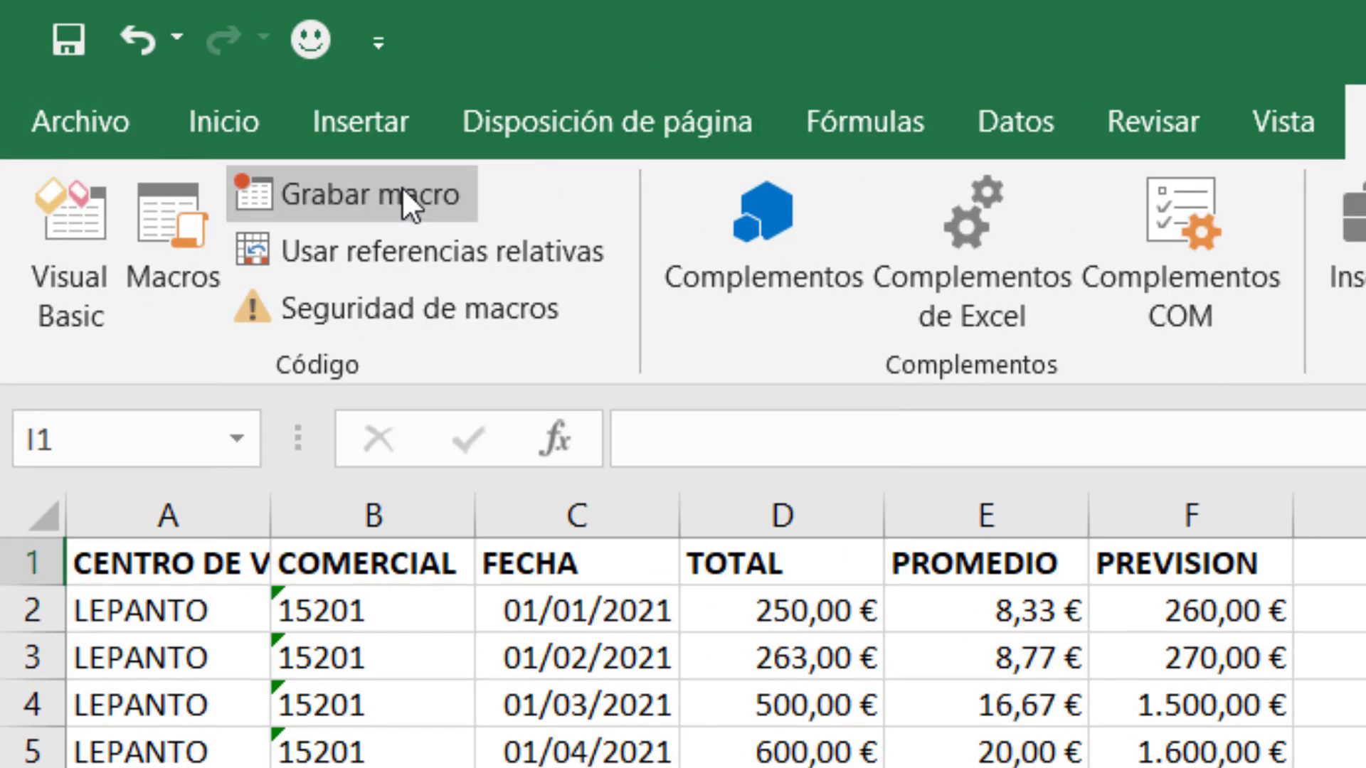